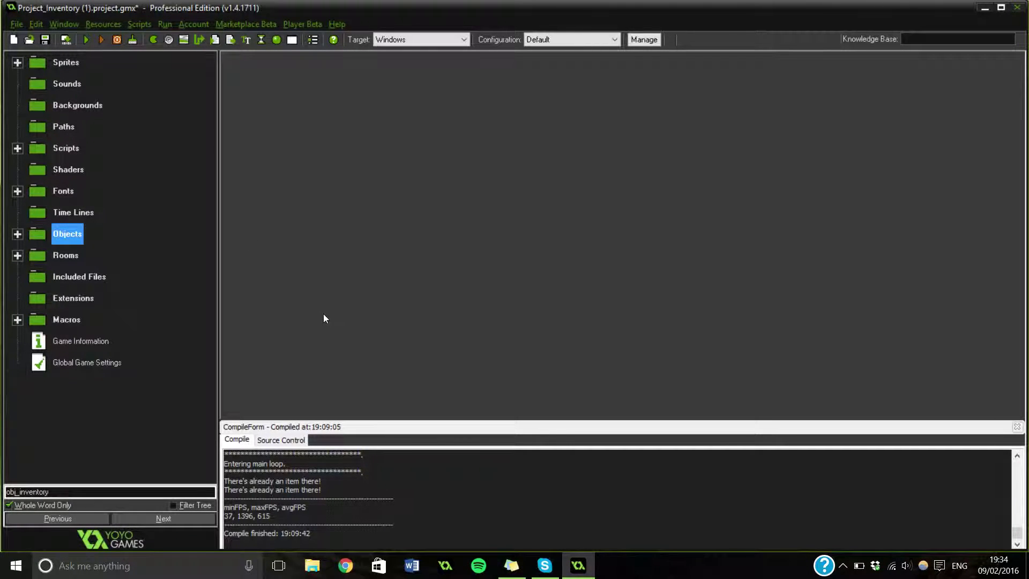
# - Save the project and open the spr_inventory_sprites sprite in the sprite editor
pyautogui.hotkey('ctrl', 's')
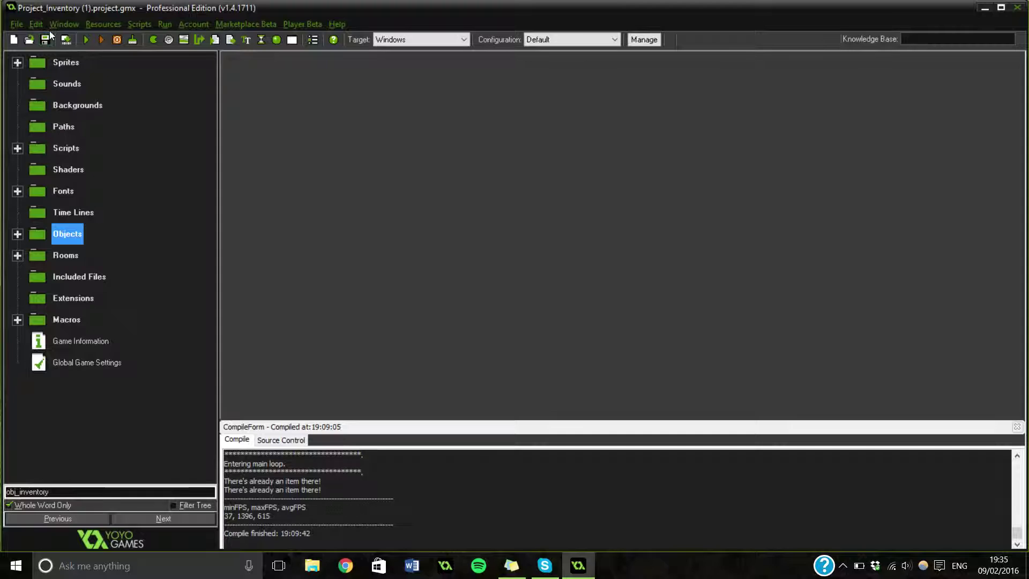
pyautogui.click(18, 62)
pyautogui.click(119, 91)
pyautogui.doubleClick(120, 89)
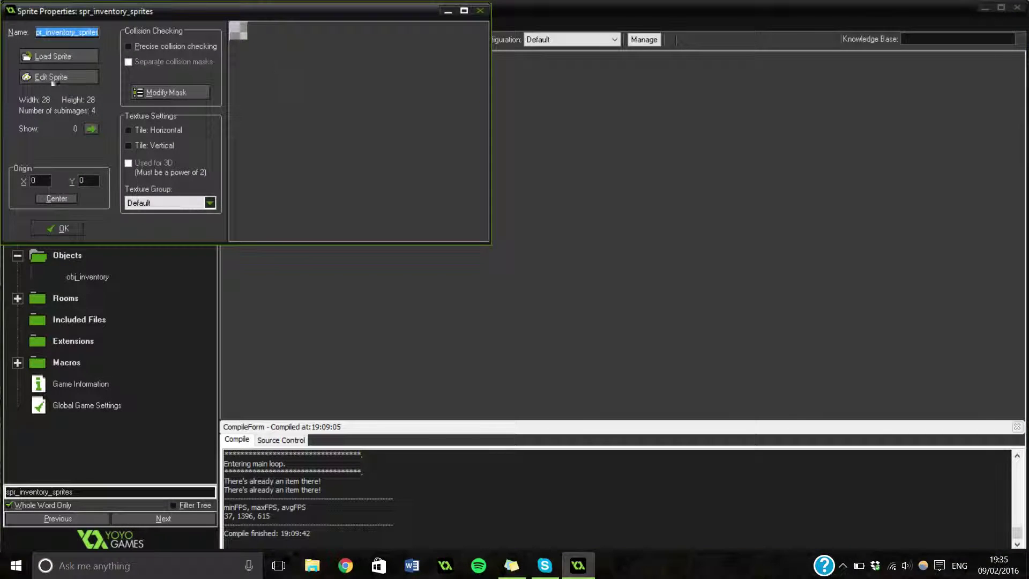
pyautogui.click(36, 77)
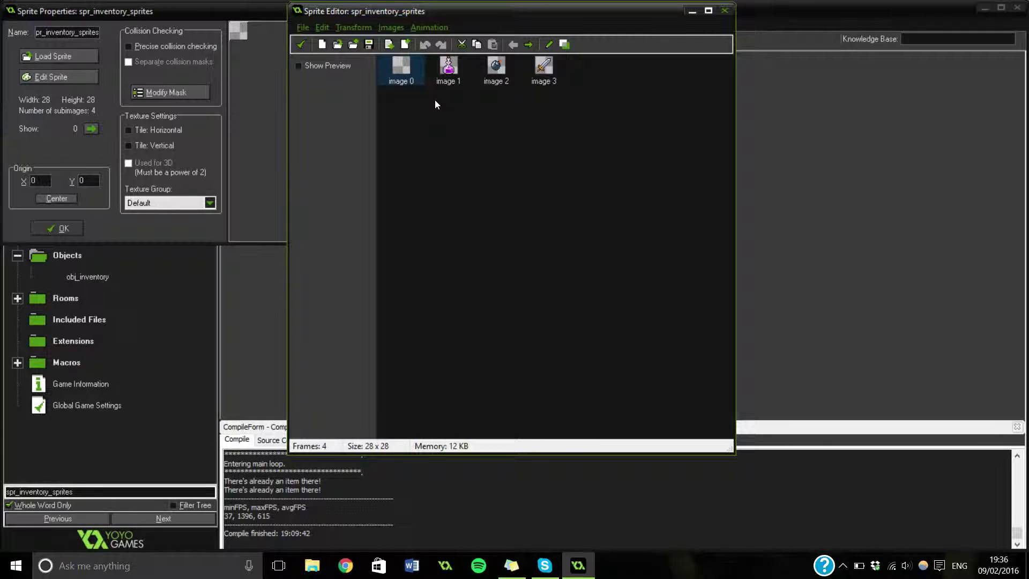
# - Examine the subimages of the inventory sprite up close, including the potion image, and close the sprite
pyautogui.click(435, 71)
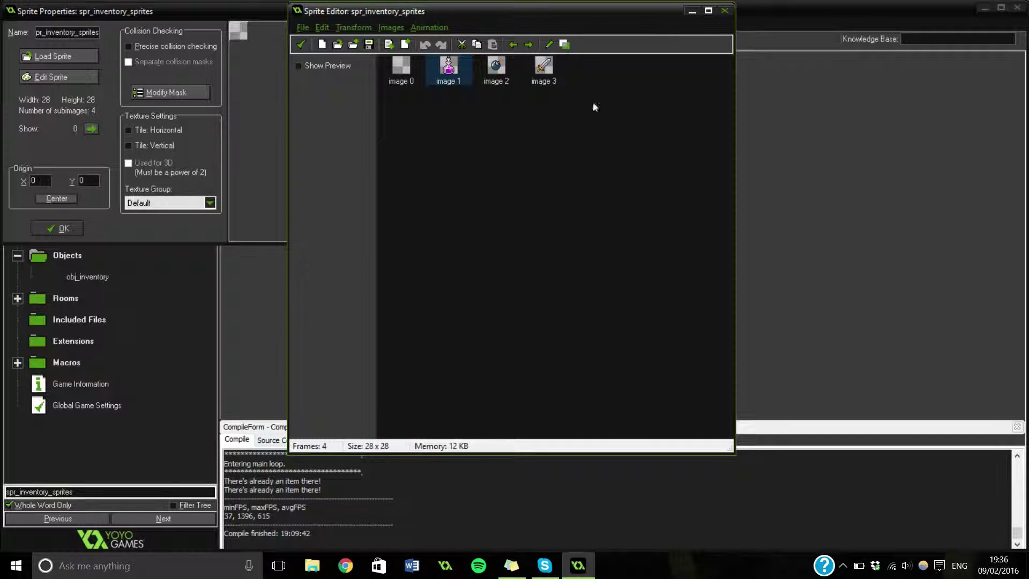
pyautogui.doubleClick(411, 75)
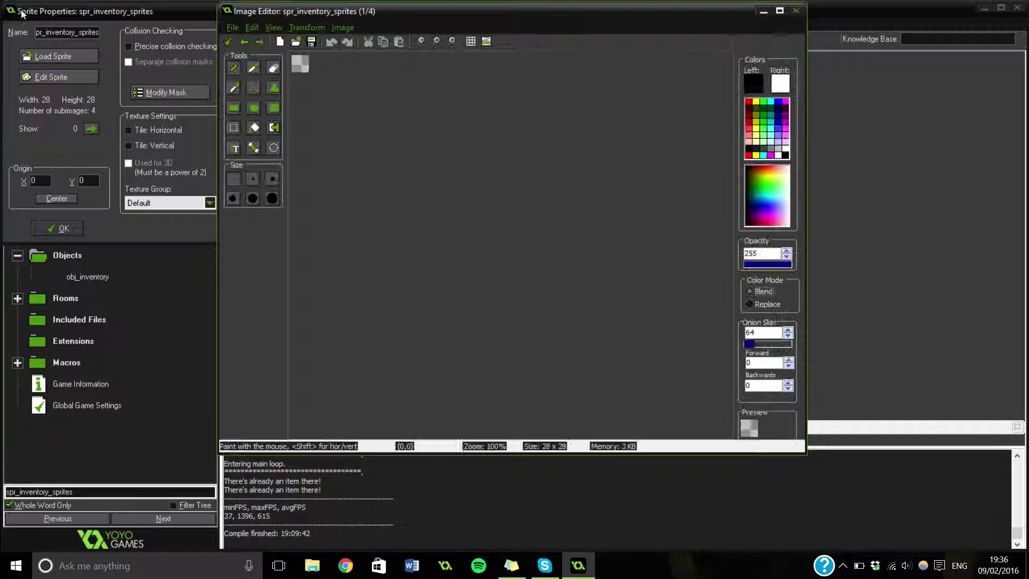
pyautogui.click(262, 45)
pyautogui.click(262, 45)
pyautogui.click(262, 45)
pyautogui.click(262, 45)
pyautogui.click(246, 44)
pyautogui.click(245, 44)
pyautogui.click(245, 44)
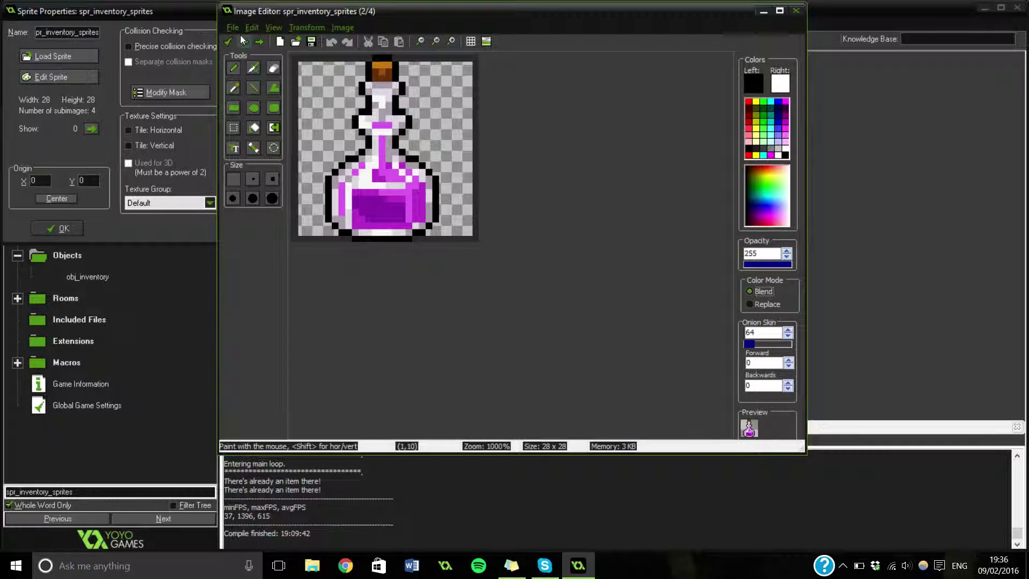
pyautogui.click(228, 41)
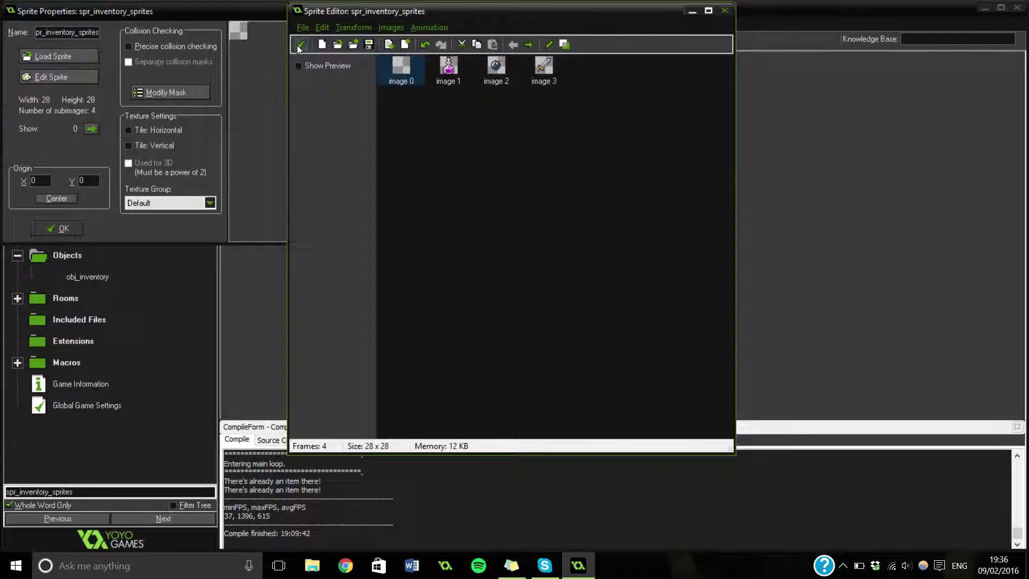
pyautogui.click(308, 44)
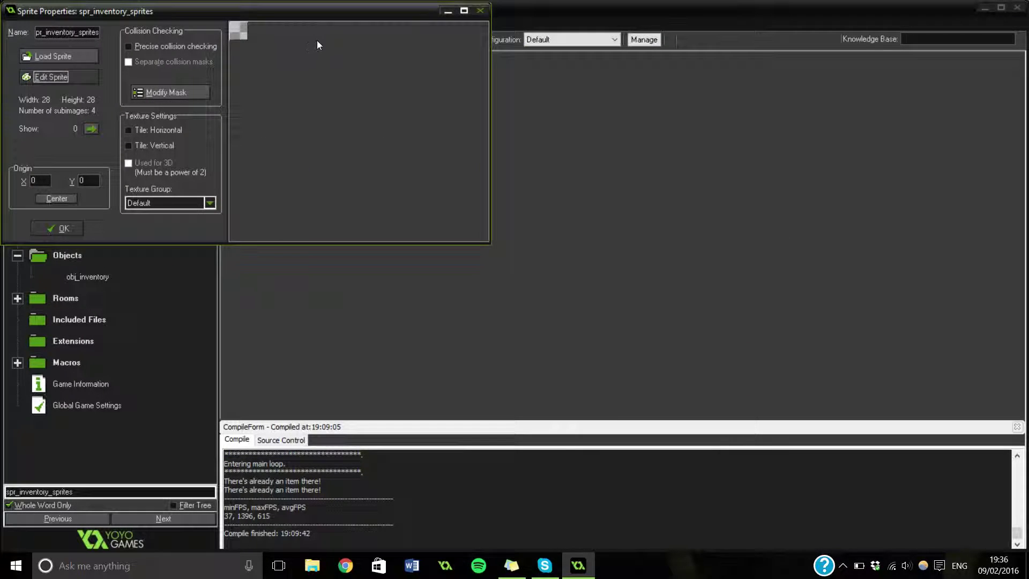
pyautogui.click(57, 229)
pyautogui.click(17, 62)
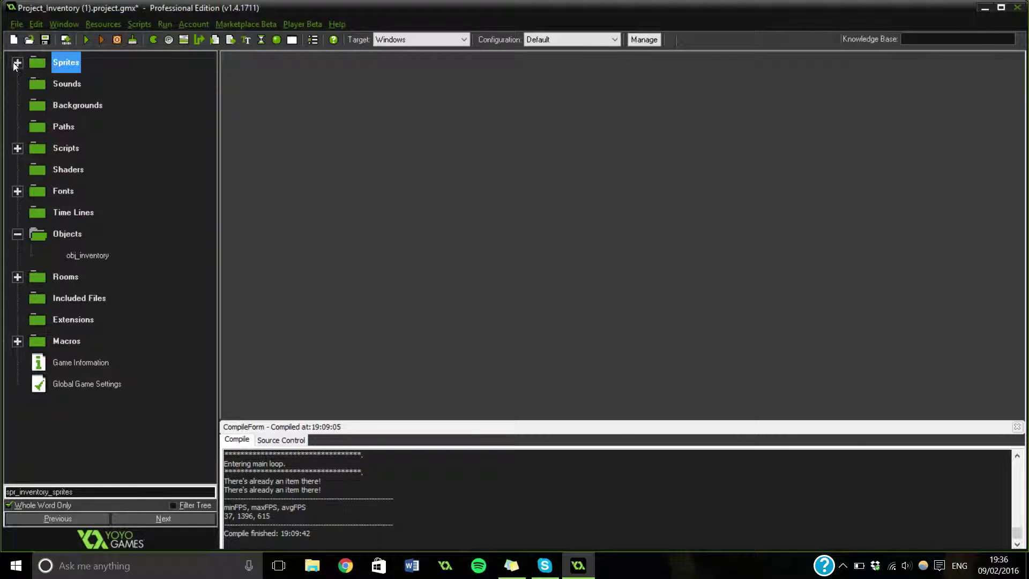
# - Open obj_inventory and change its Glob Left Pressed event to a key press event for the letter I
pyautogui.doubleClick(86, 255)
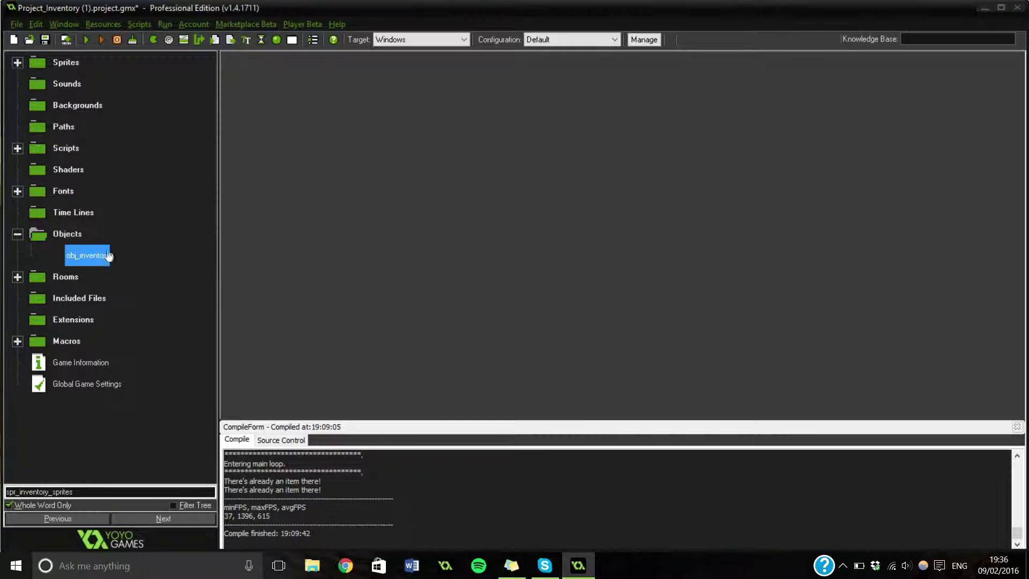
pyautogui.click(285, 120)
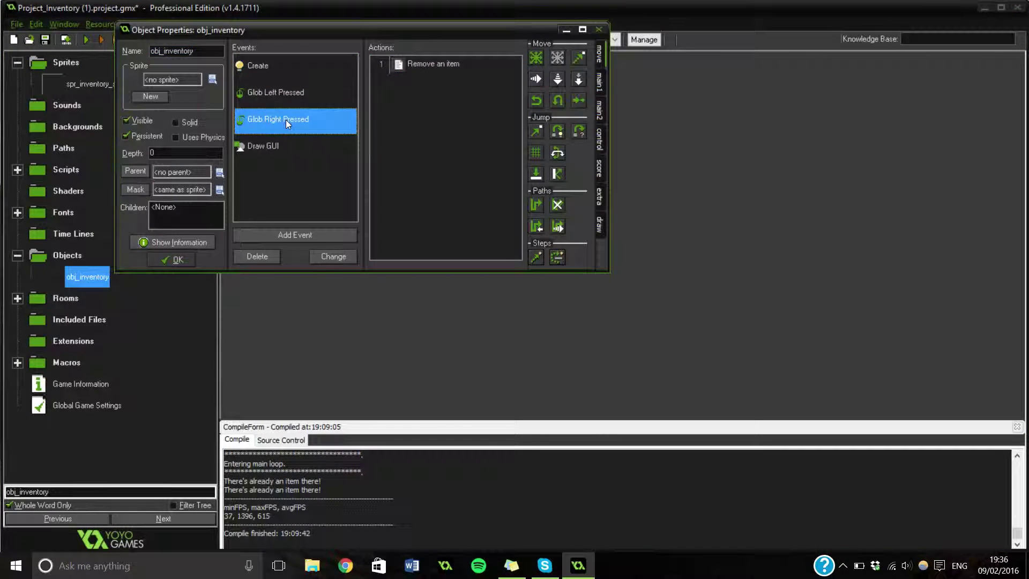
pyautogui.click(283, 92)
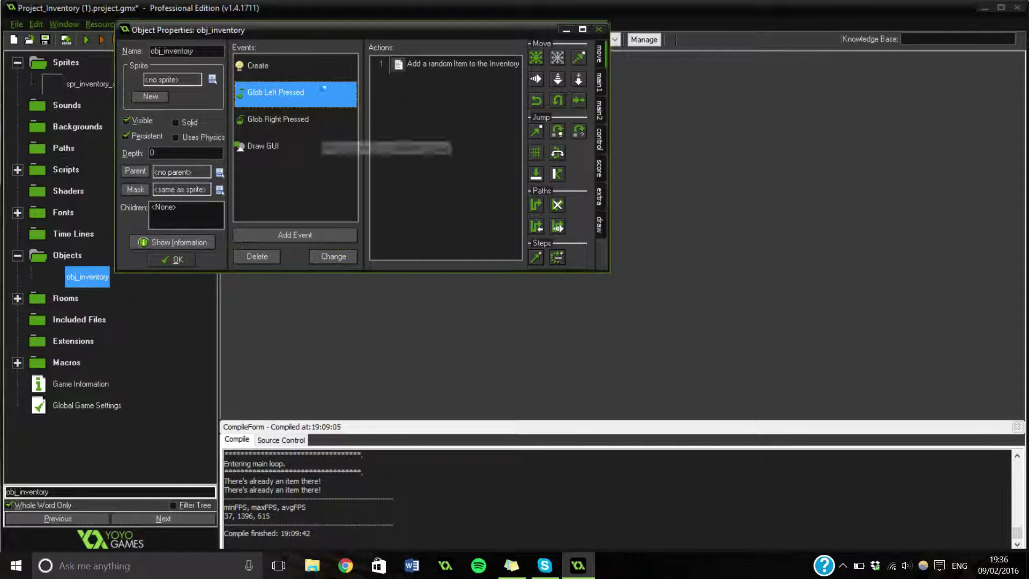
pyautogui.click(348, 255)
pyautogui.click(541, 277)
pyautogui.moveTo(623, 453)
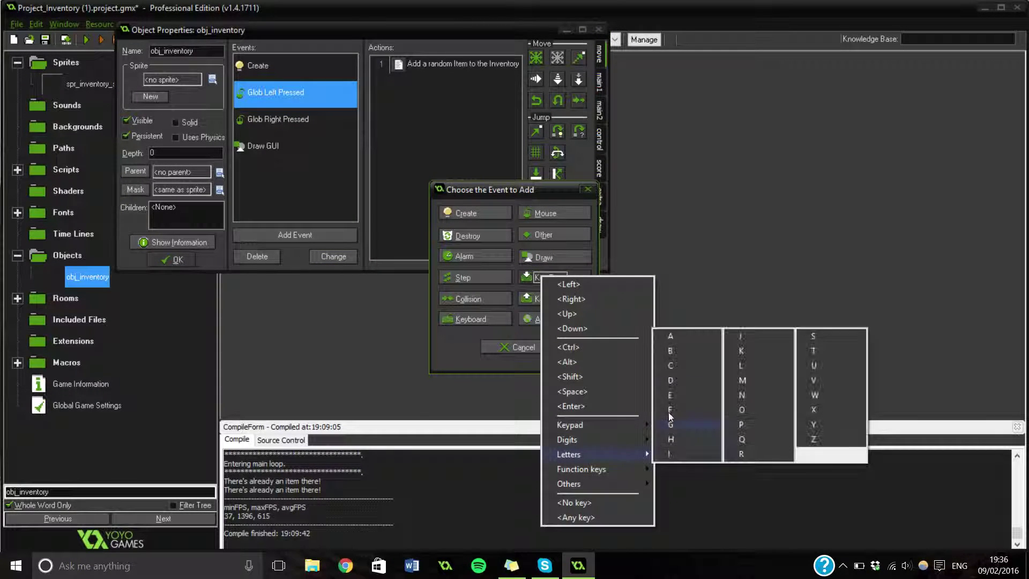
pyautogui.click(680, 452)
# - Remove the gx and gy variable declarations from the I-key event's "Add a random Item to the Inventory" code
pyautogui.doubleClick(400, 64)
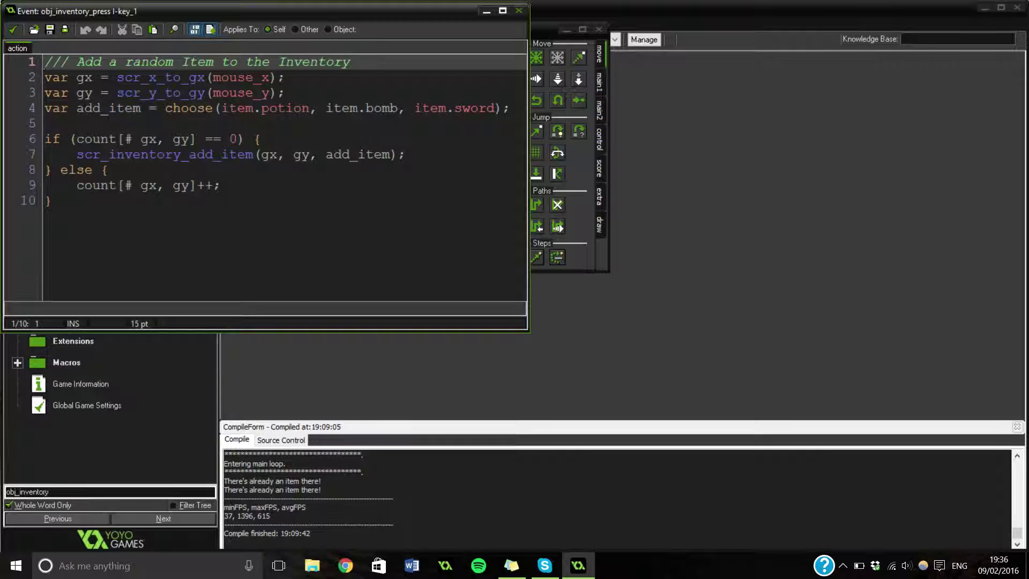
pyautogui.moveTo(53, 71); pyautogui.dragTo(285, 94)
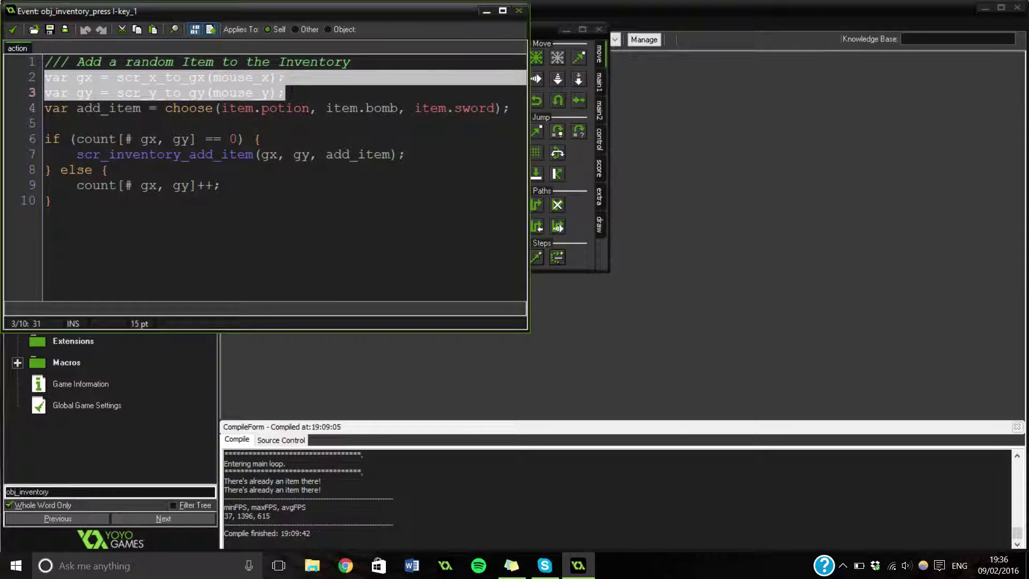
pyautogui.press('BackSpace')
pyautogui.press('BackSpace')
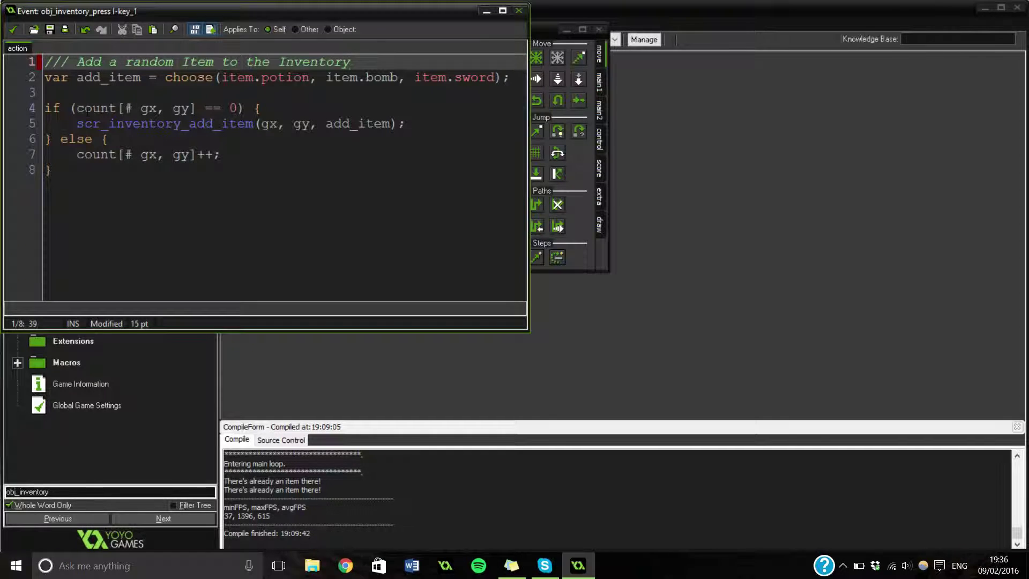
# - Delete the if (count[# gx, gy] == 0) line and remove the indentation of the scr_inventory_add_item call
pyautogui.moveTo(45, 108); pyautogui.dragTo(300, 110)
pyautogui.press('Delete')
pyautogui.press('Delete')
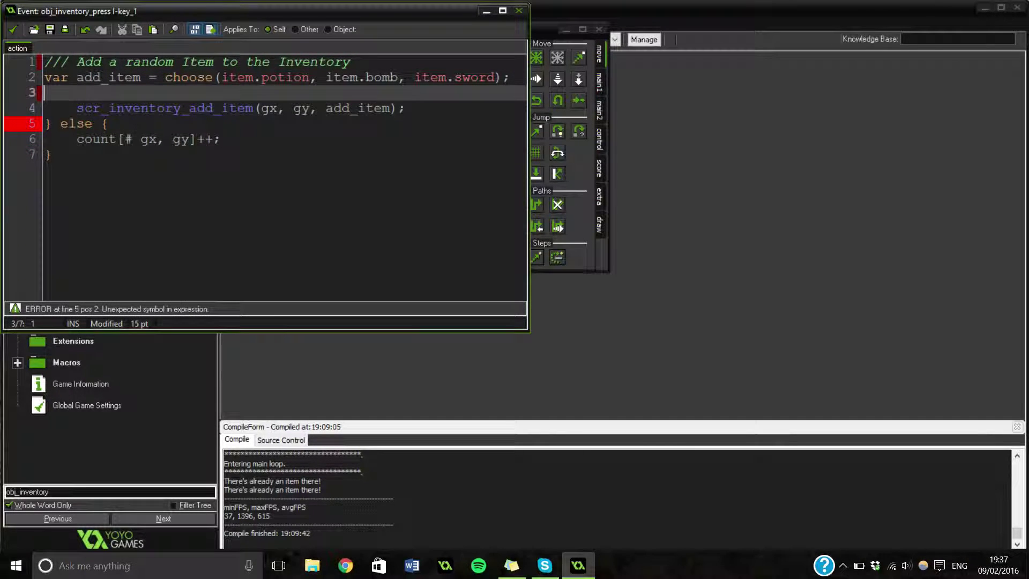
pyautogui.press('Delete')
pyautogui.press('Delete')
pyautogui.press('Delete')
pyautogui.press('Delete')
pyautogui.press('BackSpace')
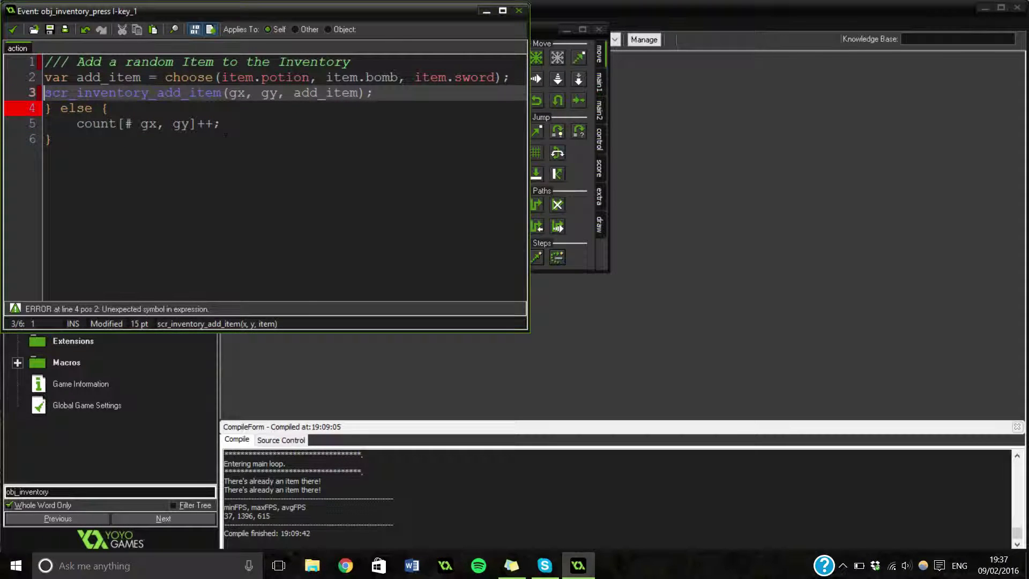
# - Insert a blank line above the scr_inventory_add_item call and delete the else block below it
pyautogui.press('Return')
pyautogui.press('Down')
pyautogui.press('Down')
pyautogui.press('Down')
pyautogui.hotkey('shift', 'Up')
pyautogui.hotkey('shift', 'Up')
pyautogui.press('Delete')
pyautogui.press('BackSpace')
# - Change the script call to scr_inventory_pickup_item(add_item), dropping the gx and gy arguments, and save the code action
pyautogui.doubleClick(163, 110)
pyautogui.moveTo(181, 108); pyautogui.dragTo(160, 107)
pyautogui.write('pickup')
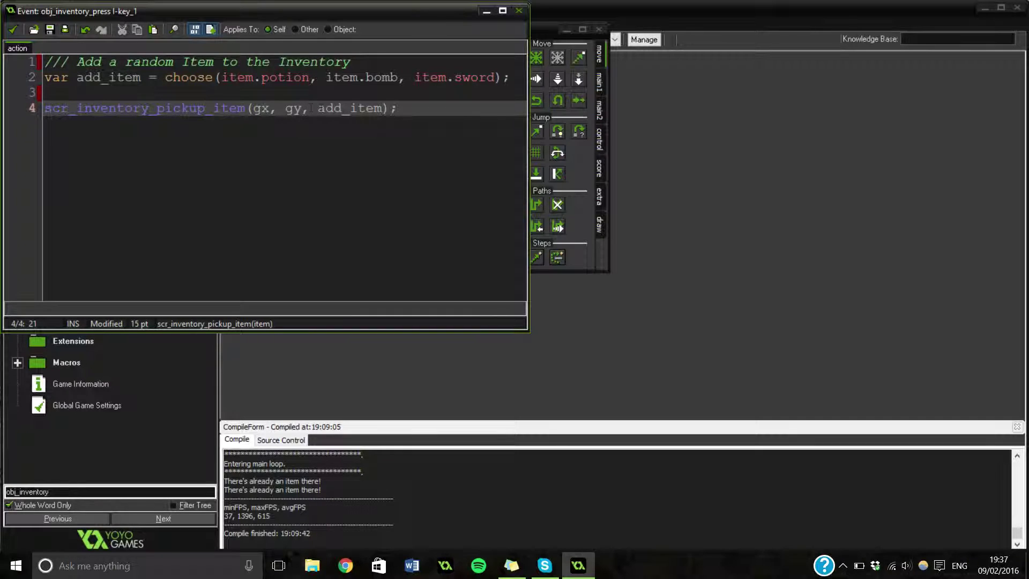
pyautogui.moveTo(316, 108); pyautogui.dragTo(254, 108)
pyautogui.press('BackSpace')
pyautogui.click(13, 30)
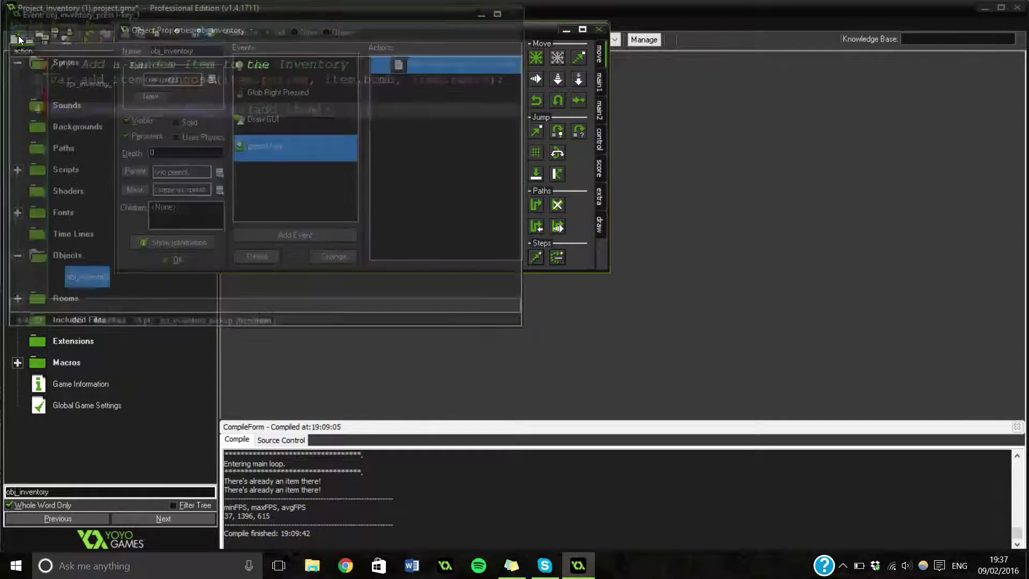
# - Add global.last_item = 0; below the draw_set_font line in the Create event's "Initialize the Inventory Object" code
pyautogui.click(294, 65)
pyautogui.doubleClick(410, 81)
pyautogui.scroll(-3, 268, 241)
pyautogui.scroll(3, 268, 241)
pyautogui.click(261, 214)
pyautogui.press('Return')
pyautogui.press('Return')
pyautogui.write('glp')
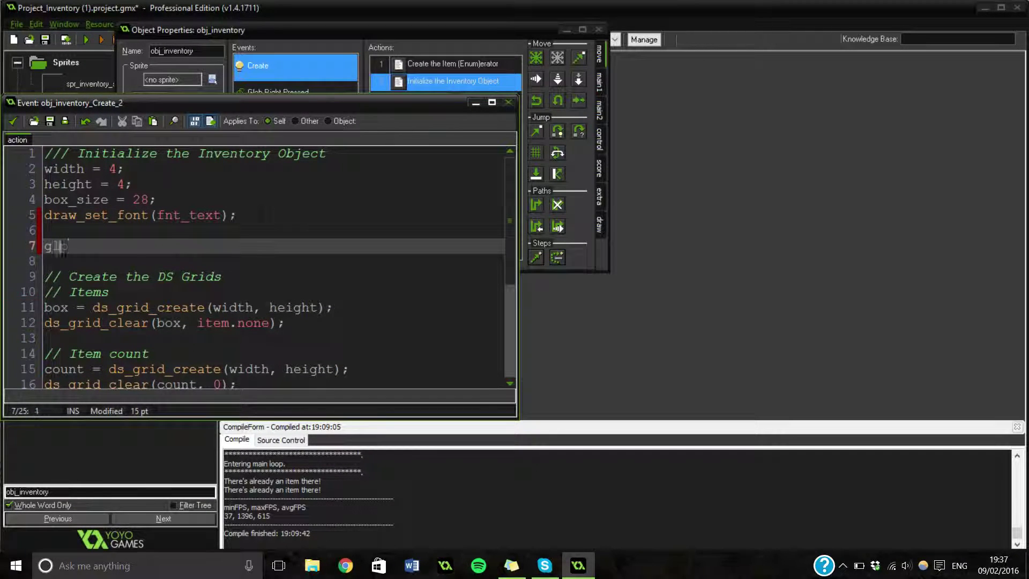
pyautogui.write('bal.last')
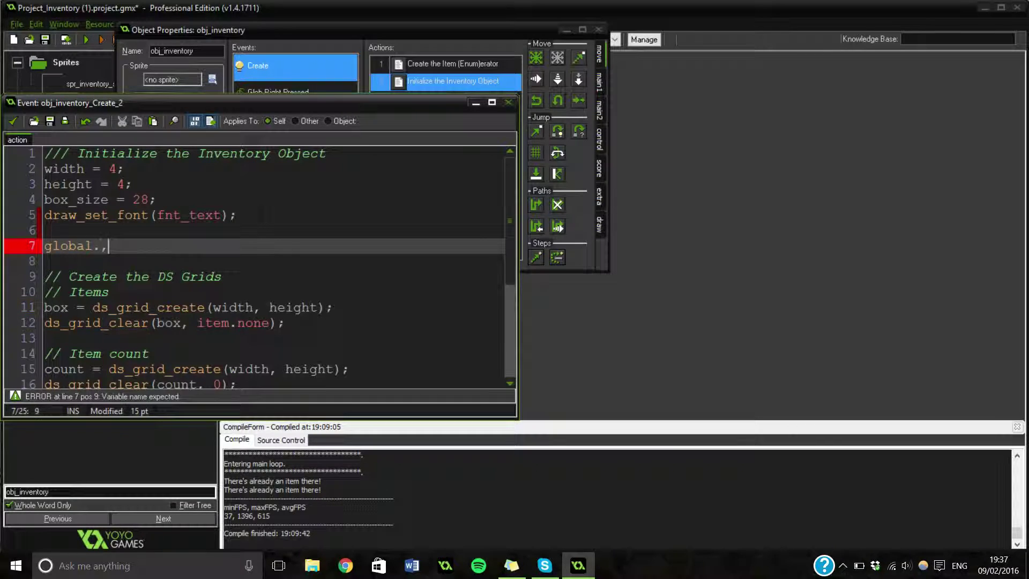
pyautogui.write('_item = 0;')
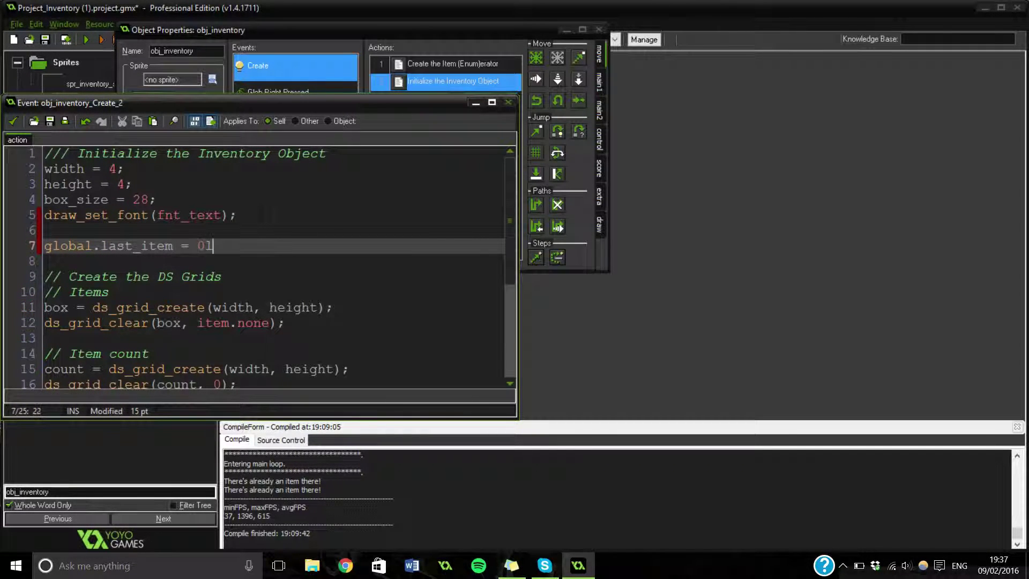
pyautogui.press('BackSpace')
pyautogui.write(';')
pyautogui.press('Return')
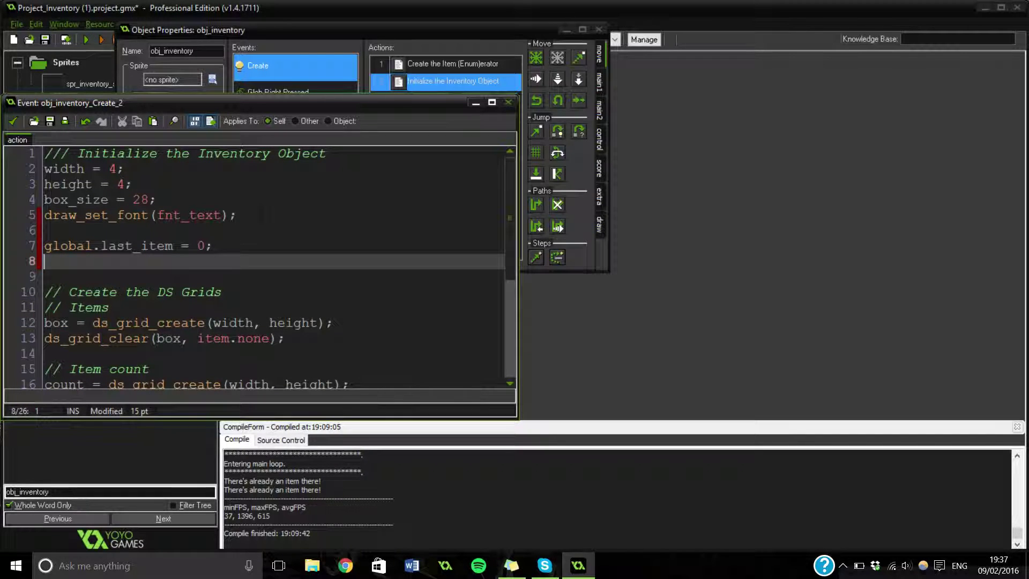
# - Add a second global item variable set to -1 below global.last_item and save the code action
pyautogui.write('global.ite = -1;')
pyautogui.press('Return')
pyautogui.write('draw')
pyautogui.press('BackSpace')
pyautogui.press('BackSpace')
pyautogui.press('BackSpace')
pyautogui.press('BackSpace')
pyautogui.press('BackSpace')
pyautogui.click(12, 121)
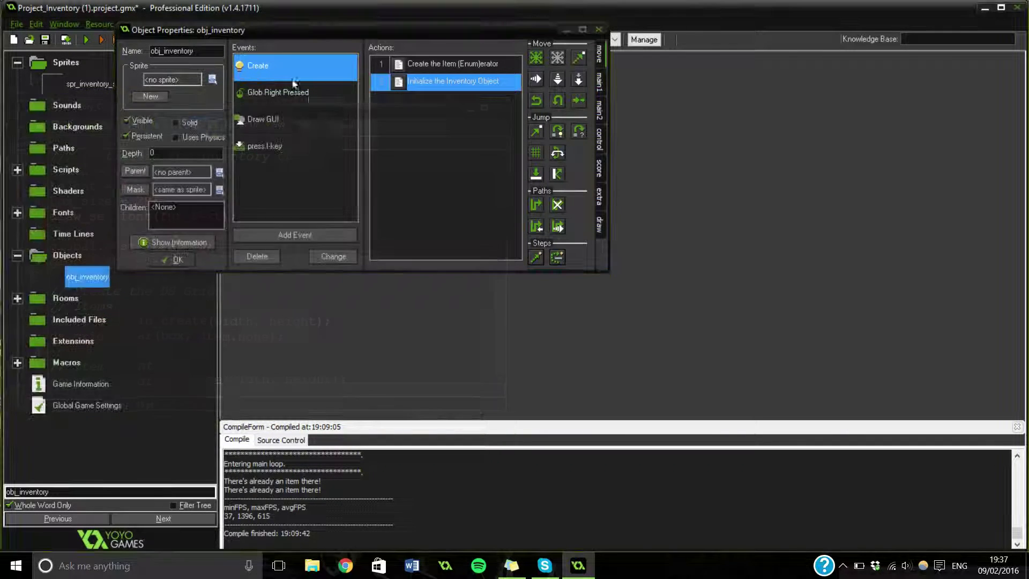
# - Add a Global Left Pressed mouse event to obj_inventory
pyautogui.click(306, 234)
pyautogui.click(552, 210)
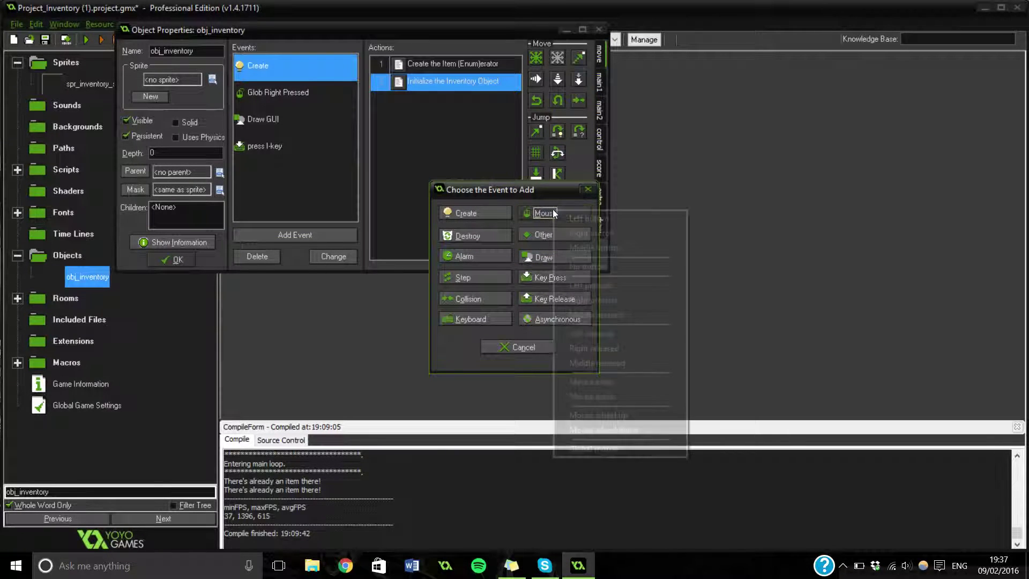
pyautogui.moveTo(619, 456)
pyautogui.click(748, 371)
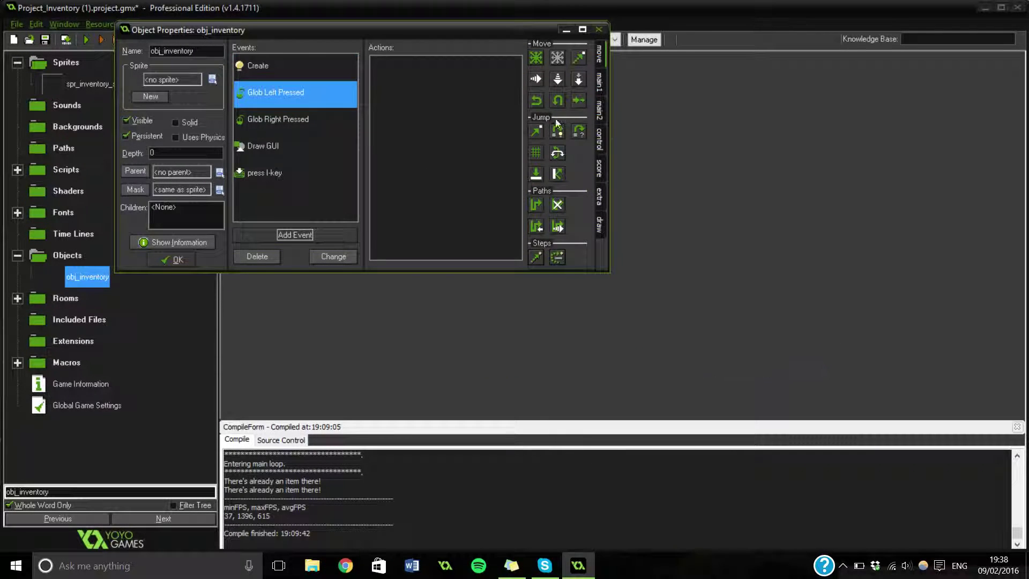
# - Add a code action to the Glob Left Pressed event, starting with the comment "/// Grab the item"
pyautogui.click(600, 138)
pyautogui.moveTo(539, 184); pyautogui.dragTo(444, 107)
pyautogui.write('/// G')
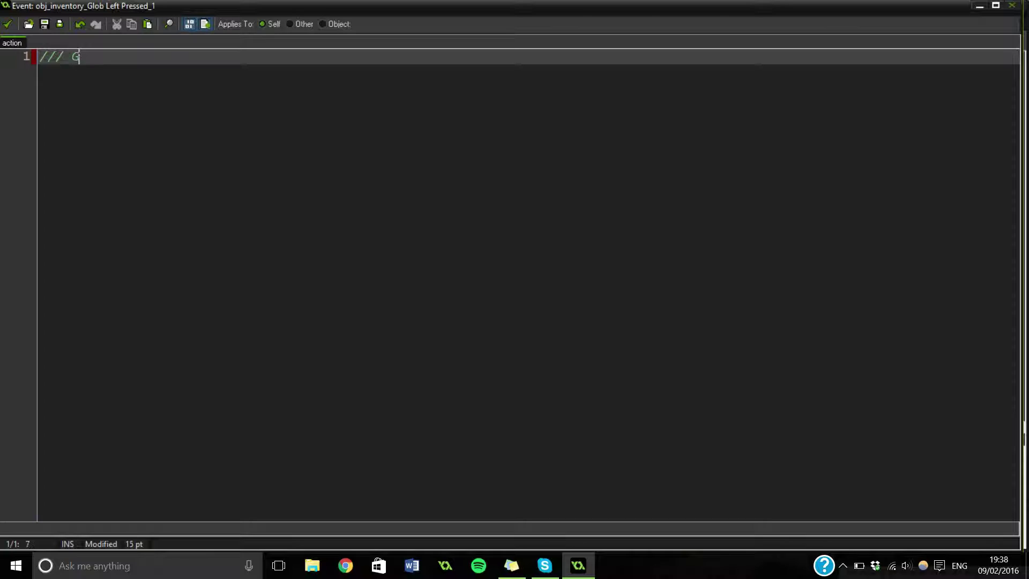
pyautogui.write('rab the item')
pyautogui.press('Return')
pyautogui.write('show_debug_message("x = " + string(gx)); show_debug_message("y = " + string(gy));')
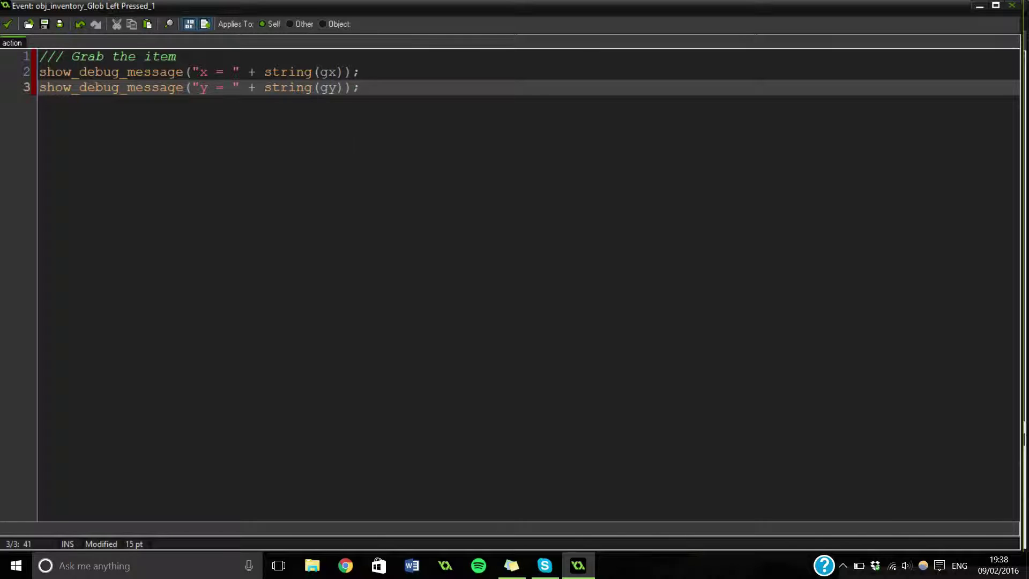
pyautogui.hotkey('ctrl', 'shift', 'Left')
pyautogui.hotkey('ctrl', 'shift', 'Left')
pyautogui.hotkey('ctrl', 'shift', 'Left')
pyautogui.hotkey('ctrl', 'shift', 'Left')
pyautogui.hotkey('shift', 'Up')
pyautogui.hotkey('shift', 'Home')
pyautogui.press('BackSpace')
# - Declare the local variable gx as scr_x_to_gx(mouse_x); below the "Grab the item" comment
pyautogui.write('var gx = ')
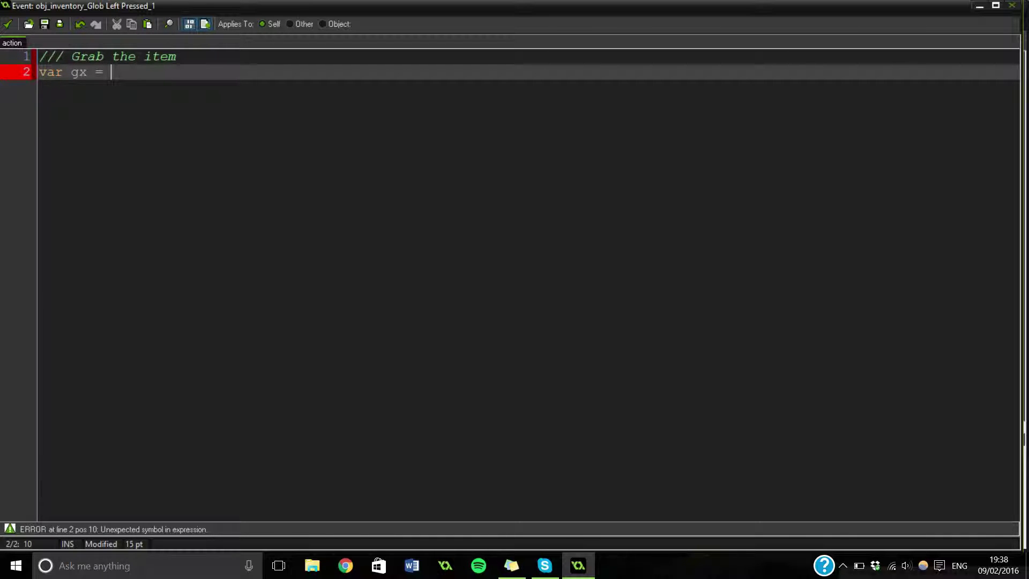
pyautogui.write('scr-')
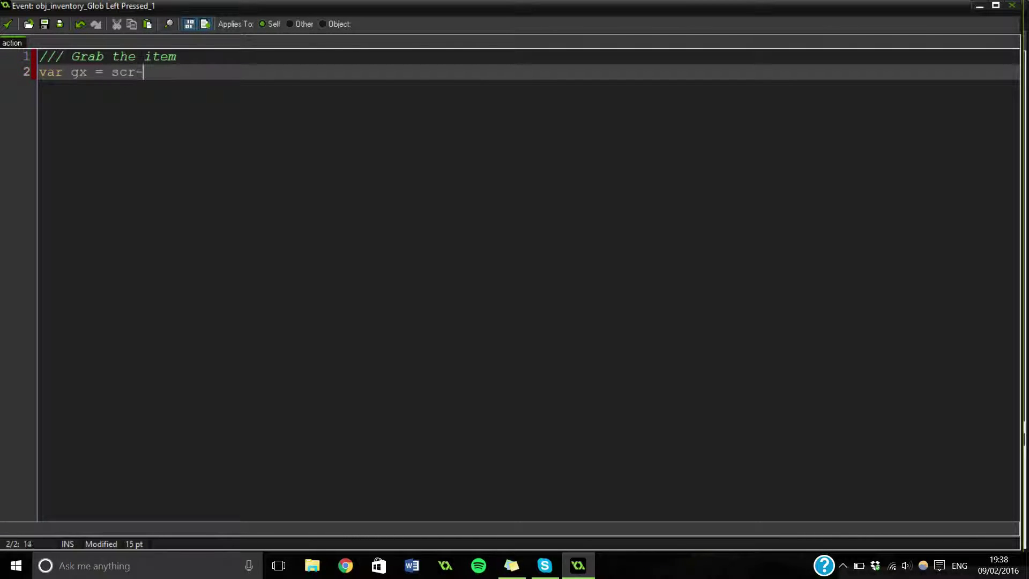
pyautogui.press('BackSpace')
pyautogui.write('_c')
pyautogui.press('BackSpace')
pyautogui.write('x_to_gx(mouse')
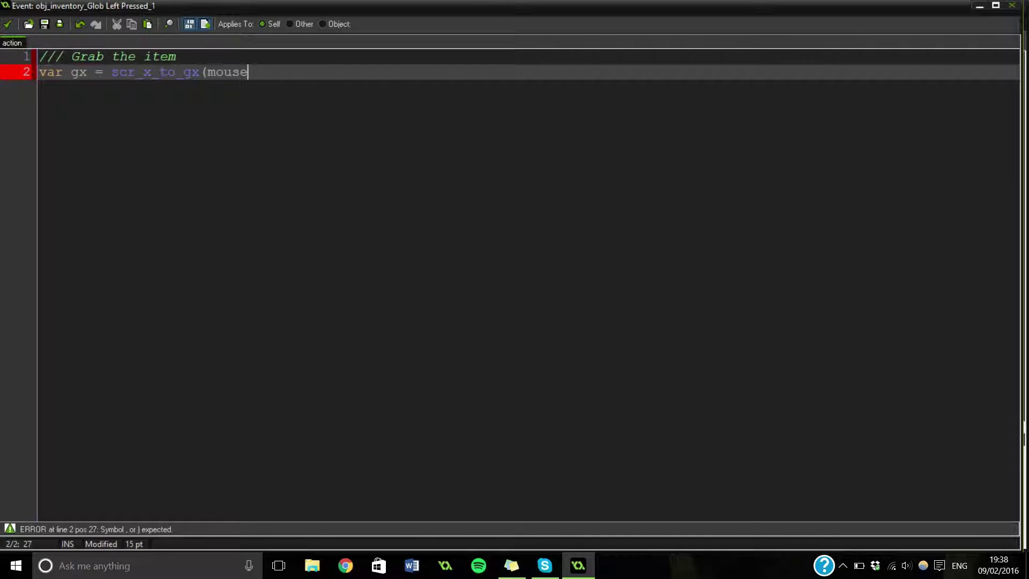
pyautogui.write('_x);')
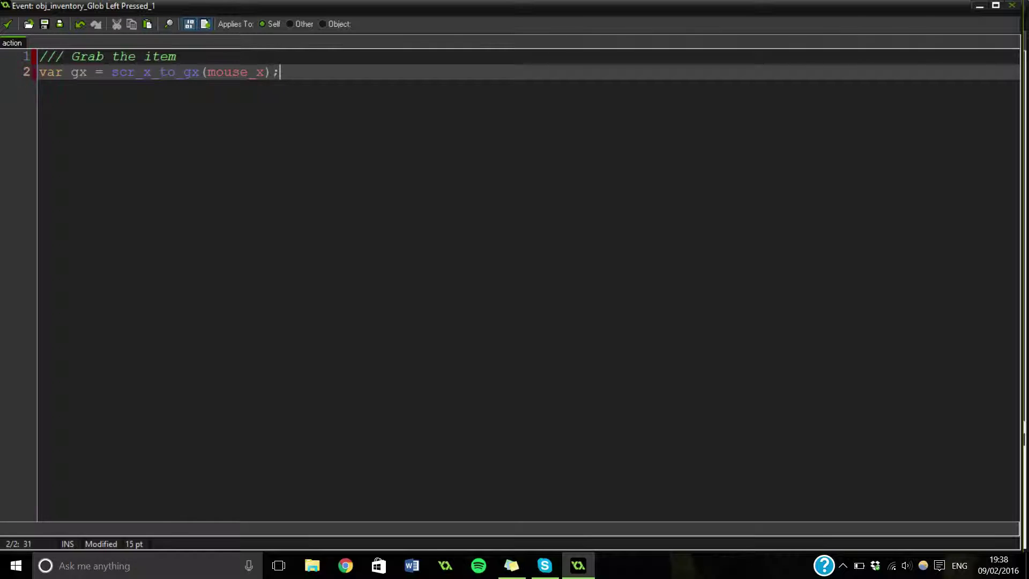
# - Declare the local variable gy as scr_y_to_gy(mouse_y); below the gx declaration
pyautogui.press('Return')
pyautogui.press('Return')
pyautogui.press('BackSpace')
pyautogui.write('var gu')
pyautogui.press('BackSpace')
pyautogui.write('y = sc')
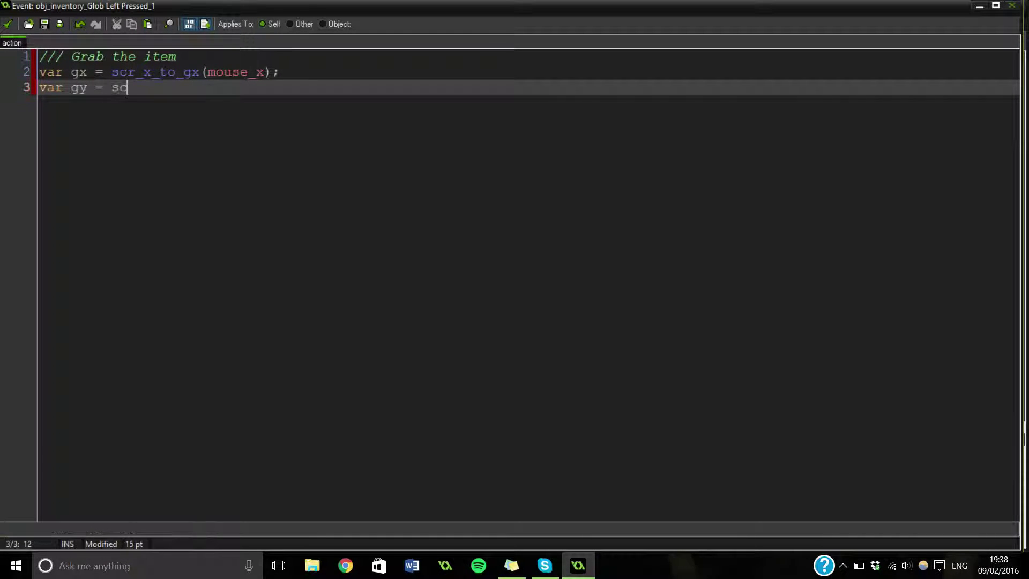
pyautogui.write('r_y')
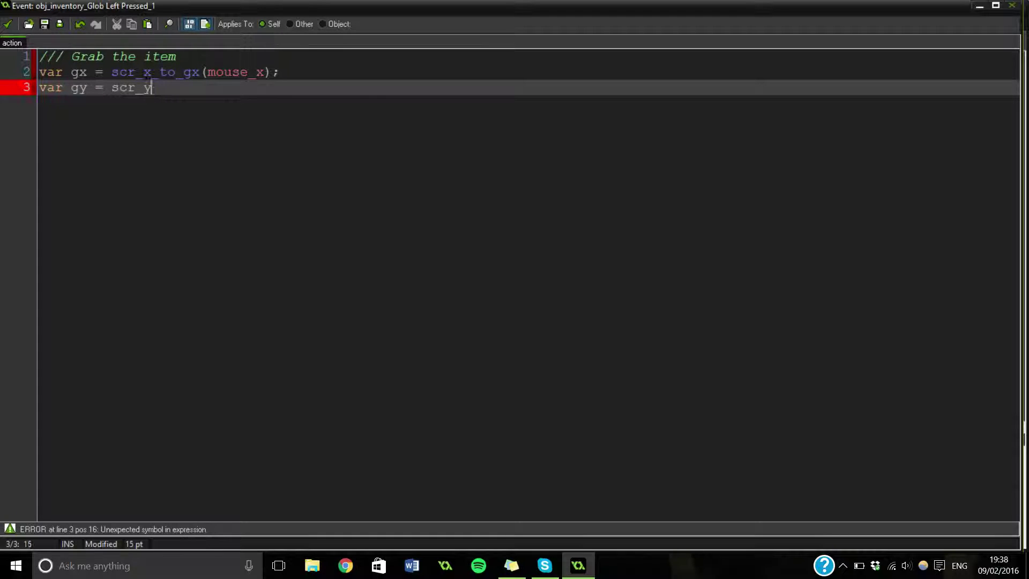
pyautogui.write('_to_gy')
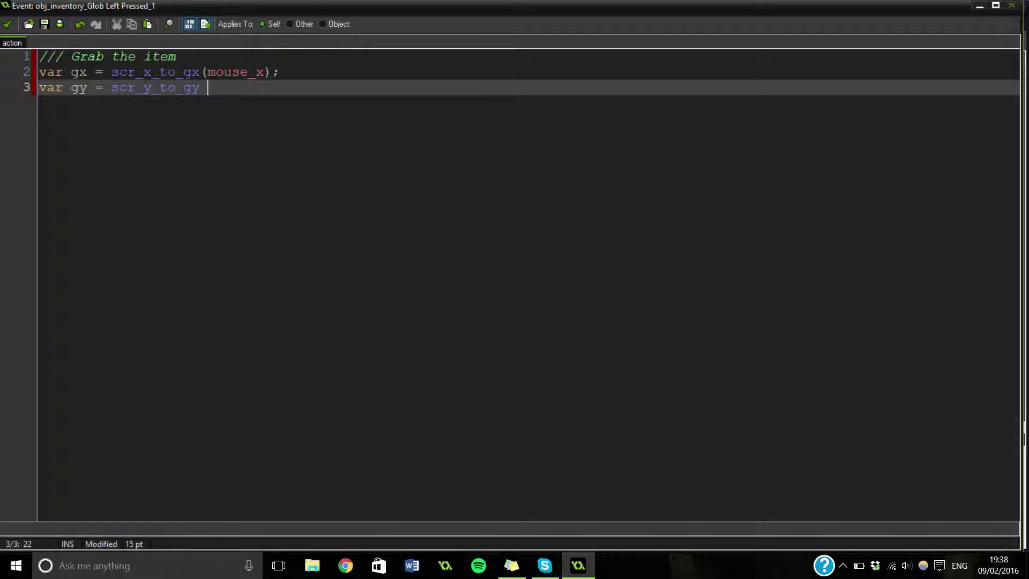
pyautogui.write('(mouse_y)')
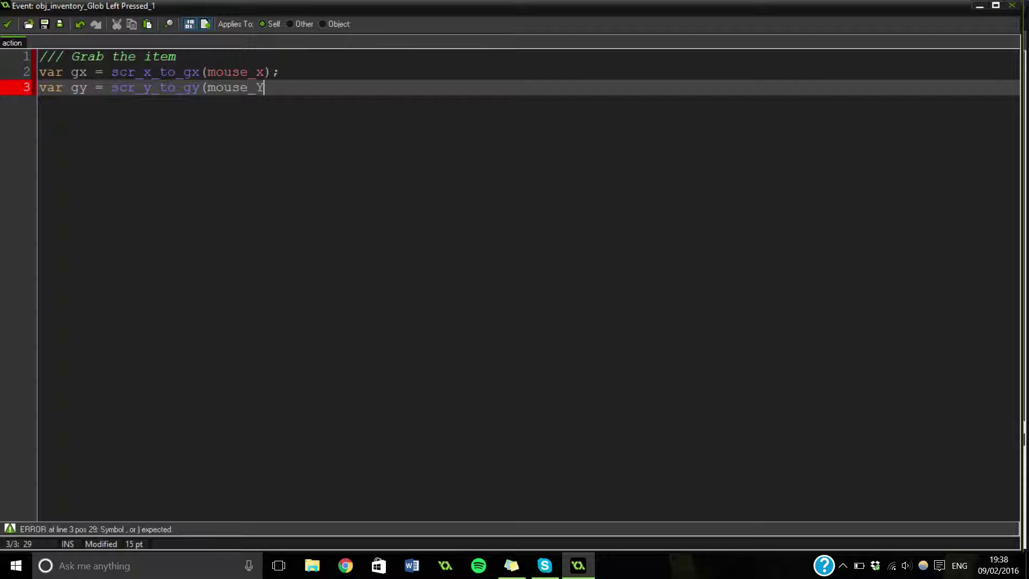
pyautogui.write(';')
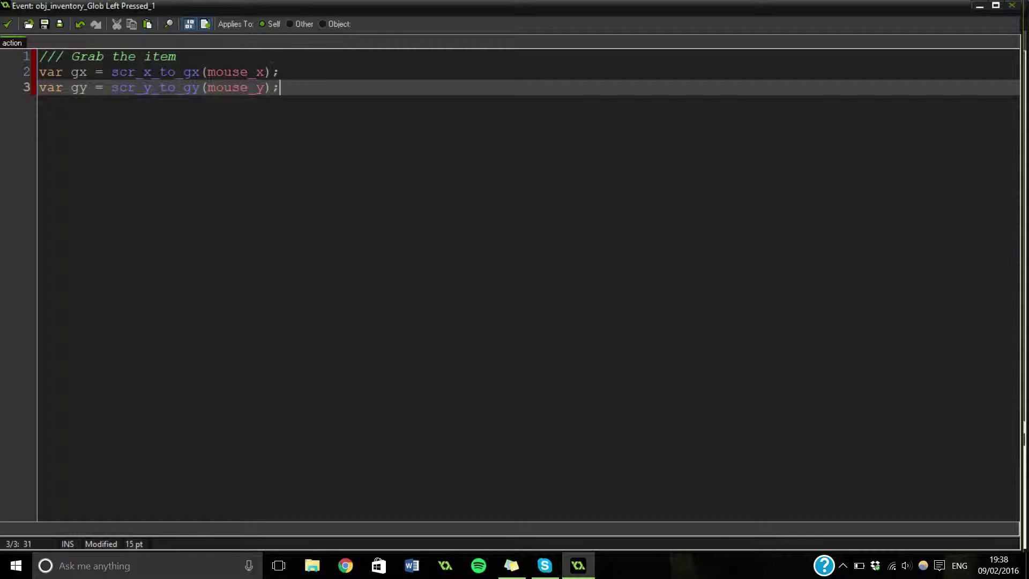
# - Add blank lines below the declarations and copy the gx and gy declaration lines
pyautogui.press('Return')
pyautogui.press('Return')
pyautogui.moveTo(280, 87); pyautogui.dragTo(33, 94)
pyautogui.hotkey('ctrl', 'c')
pyautogui.click(40, 118)
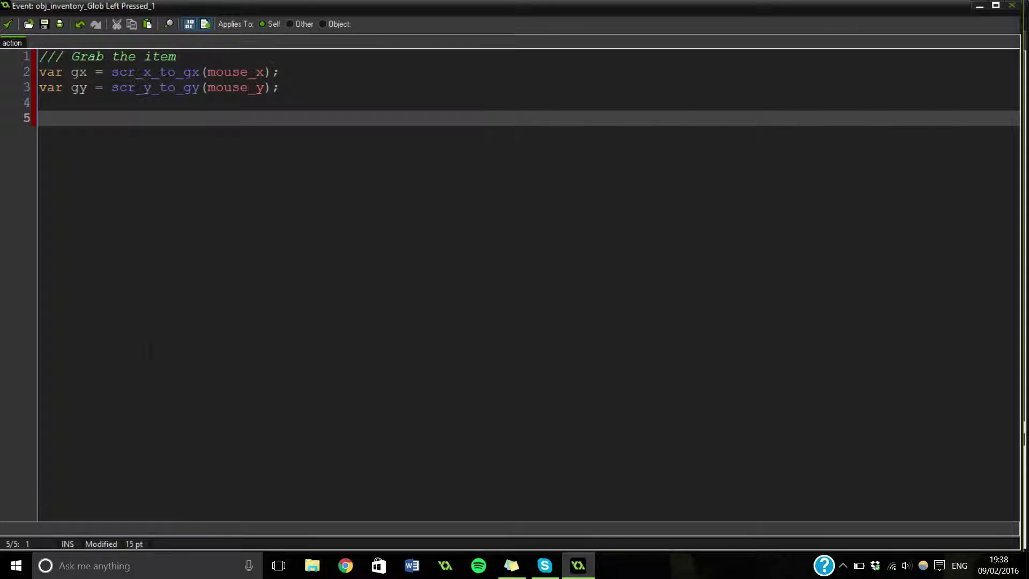
# - Write an if block with the condition count[# gx, gy] > 0 below the declarations, with an indented empty line inside its braces
pyautogui.write('if(count')
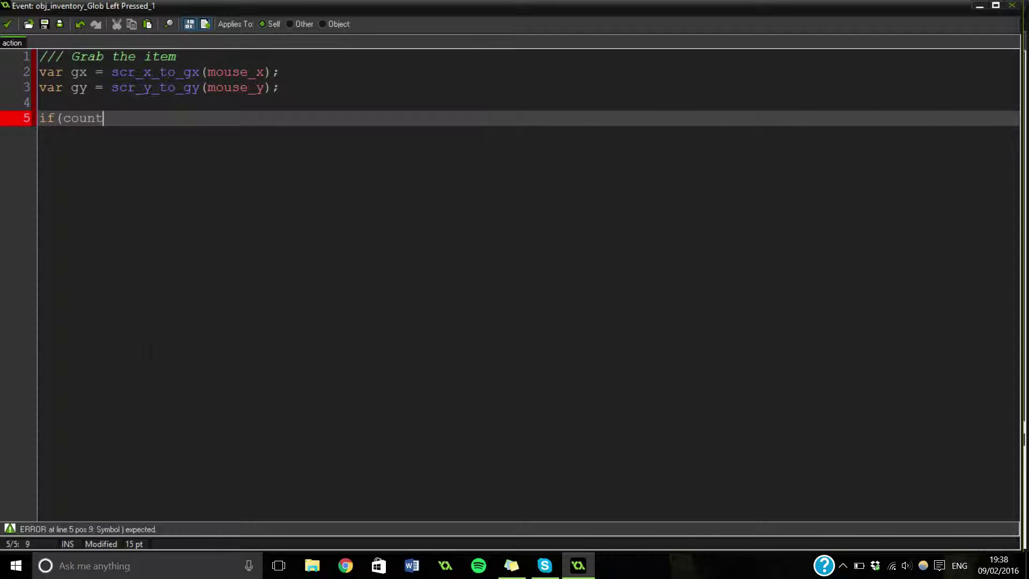
pyautogui.write('[# gx, gy]')
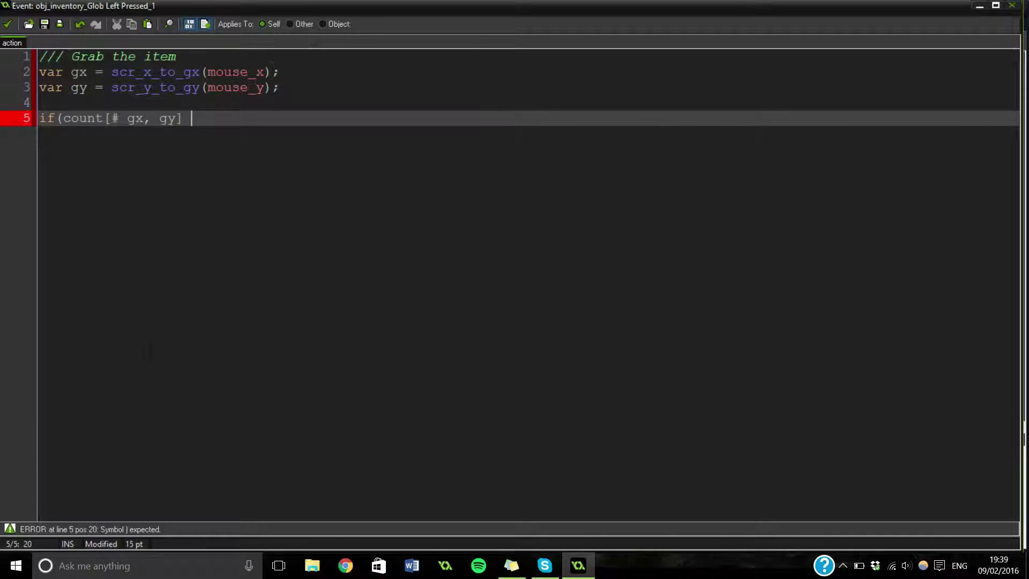
pyautogui.write('> 0)')
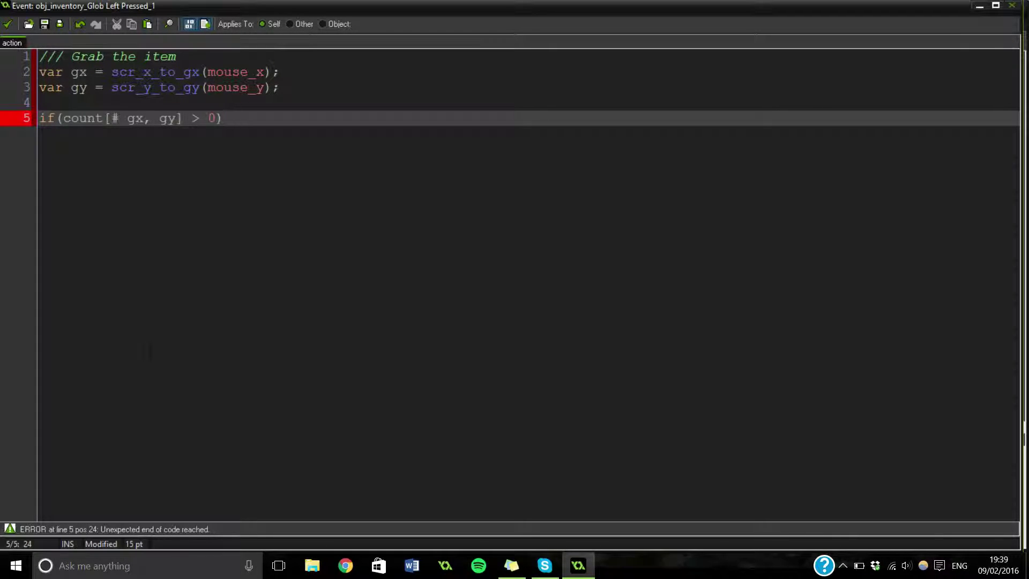
pyautogui.press('Return')
pyautogui.press('BackSpace')
pyautogui.write('{')
pyautogui.press('Return')
pyautogui.press('Return')
pyautogui.write('}8')
pyautogui.press('BackSpace')
pyautogui.press('BackSpace')
pyautogui.press('BackSpace')
pyautogui.click(70, 133)
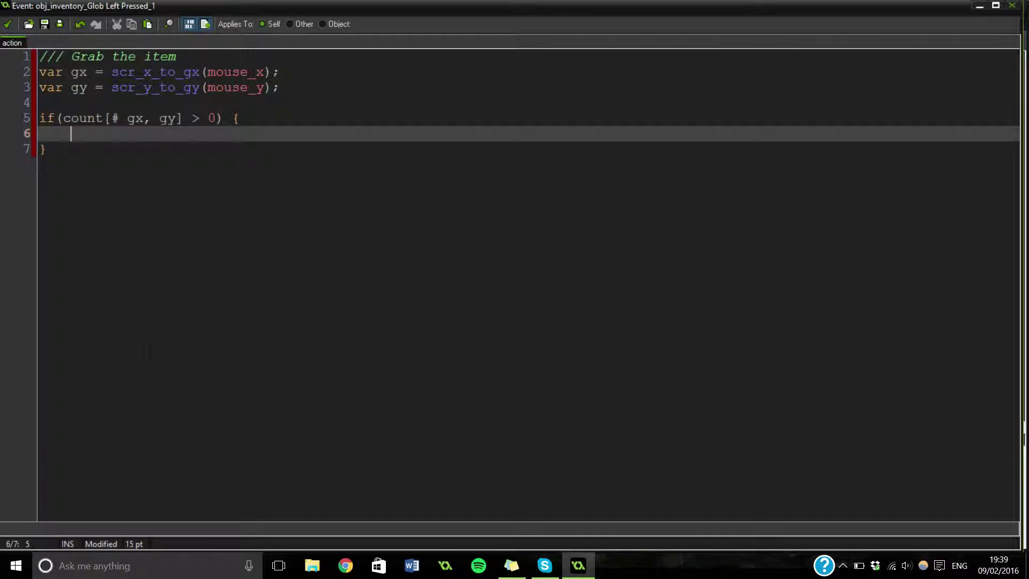
# - Inside the if block, call scr_inventory_remove_item(gx, gy); and set global.ite = 1; on the line below
pyautogui.write('scr')
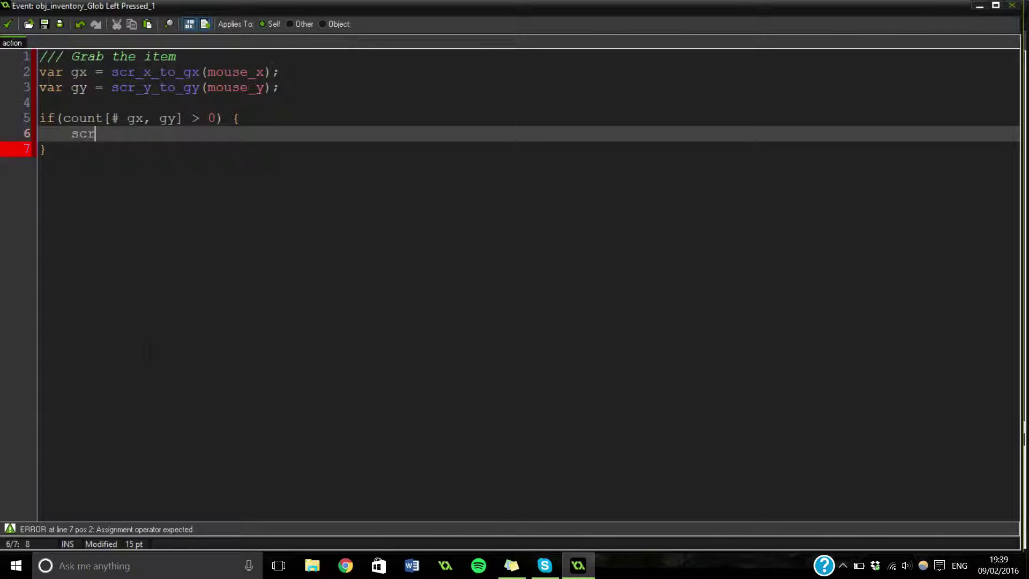
pyautogui.write('_rem')
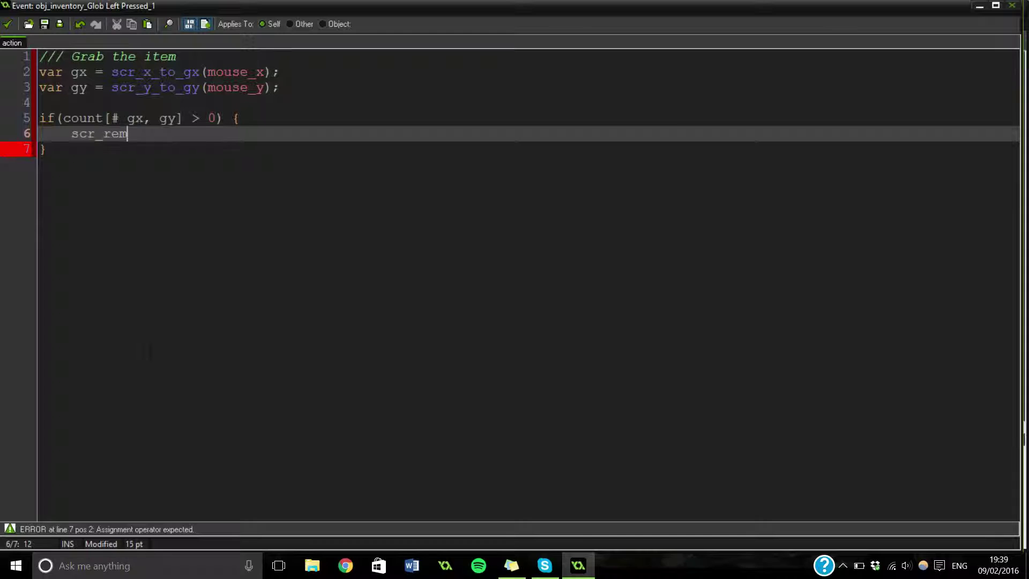
pyautogui.write('ove_it')
pyautogui.press('BackSpace')
pyautogui.press('BackSpace')
pyautogui.press('BackSpace')
pyautogui.press('BackSpace')
pyautogui.press('BackSpace')
pyautogui.press('BackSpace')
pyautogui.press('BackSpace')
pyautogui.press('BackSpace')
pyautogui.press('BackSpace')
pyautogui.write('inventory')
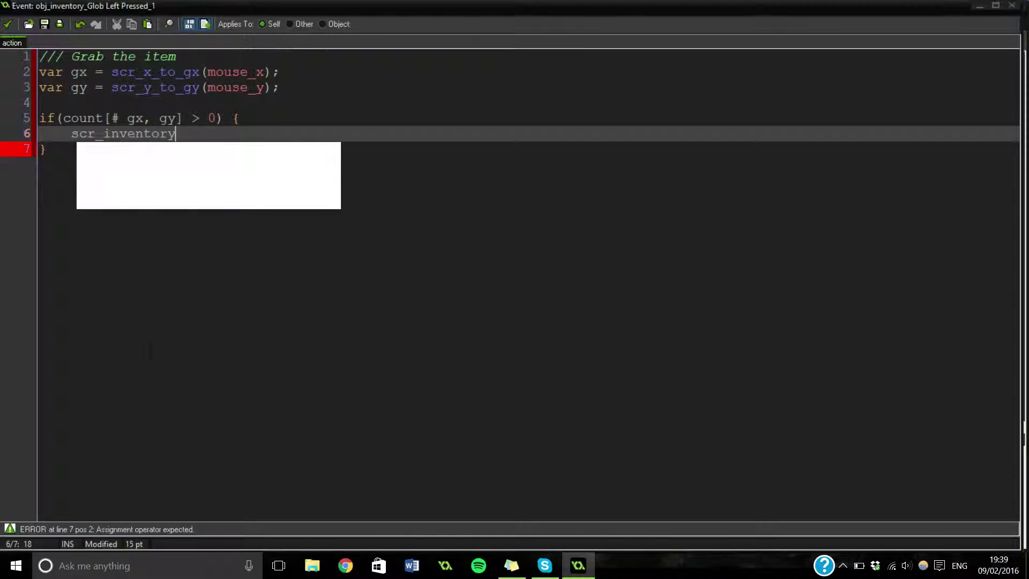
pyautogui.press('Down')
pyautogui.press('Return')
pyautogui.write('(')
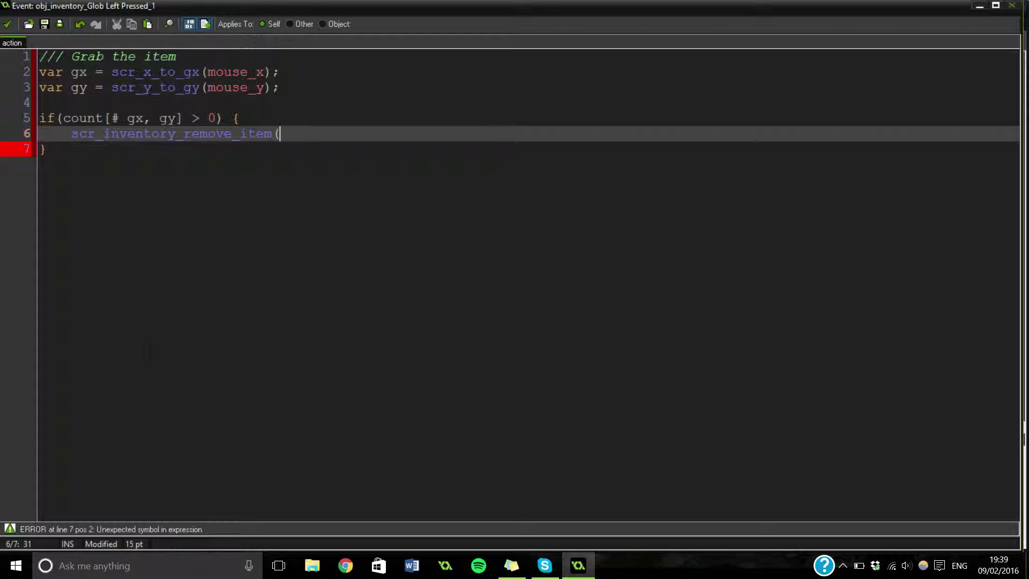
pyautogui.write('gx, gy')
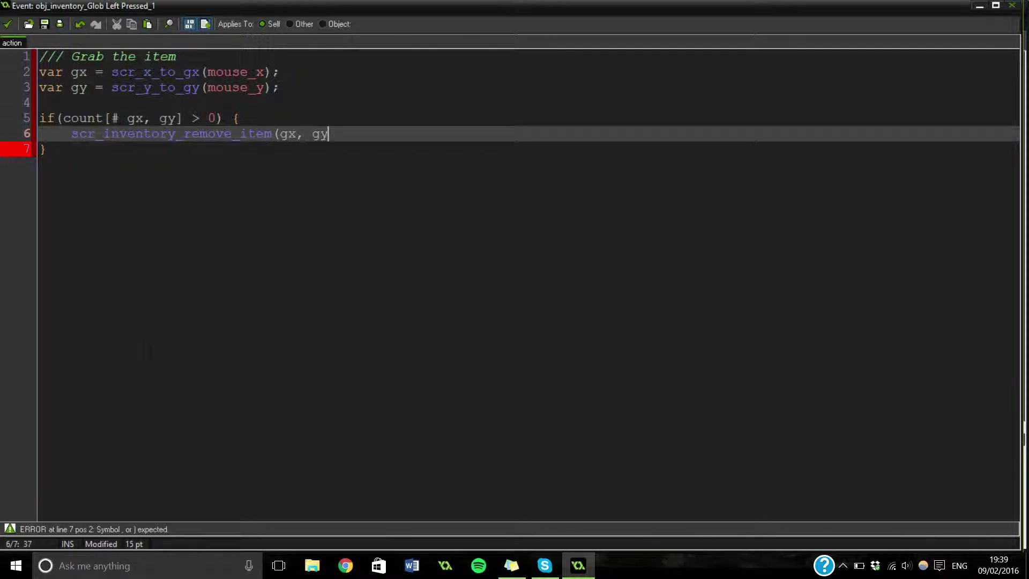
pyautogui.write(');')
pyautogui.press('Return')
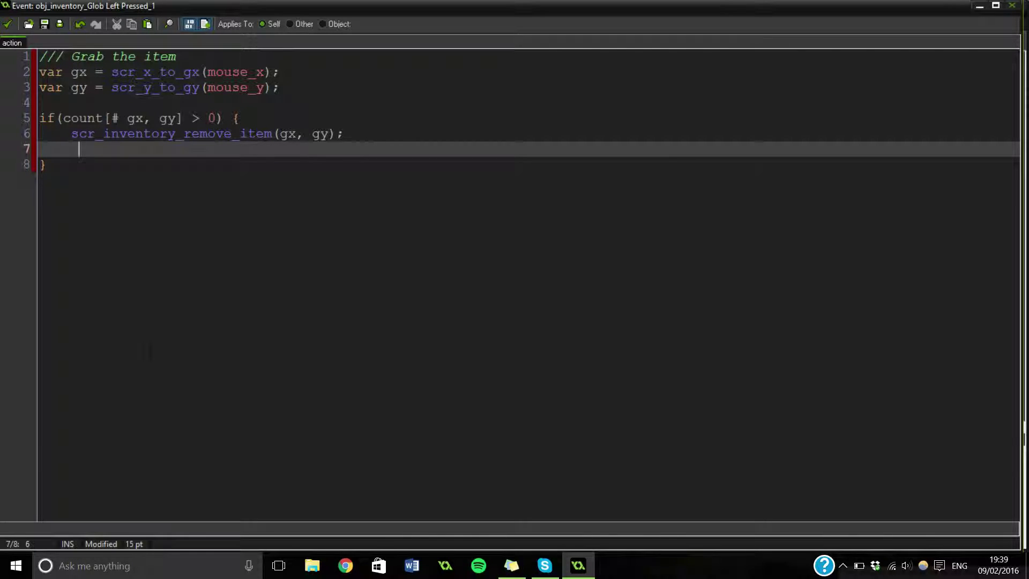
pyautogui.write('global.ite = 1;')
pyautogui.press('Return')
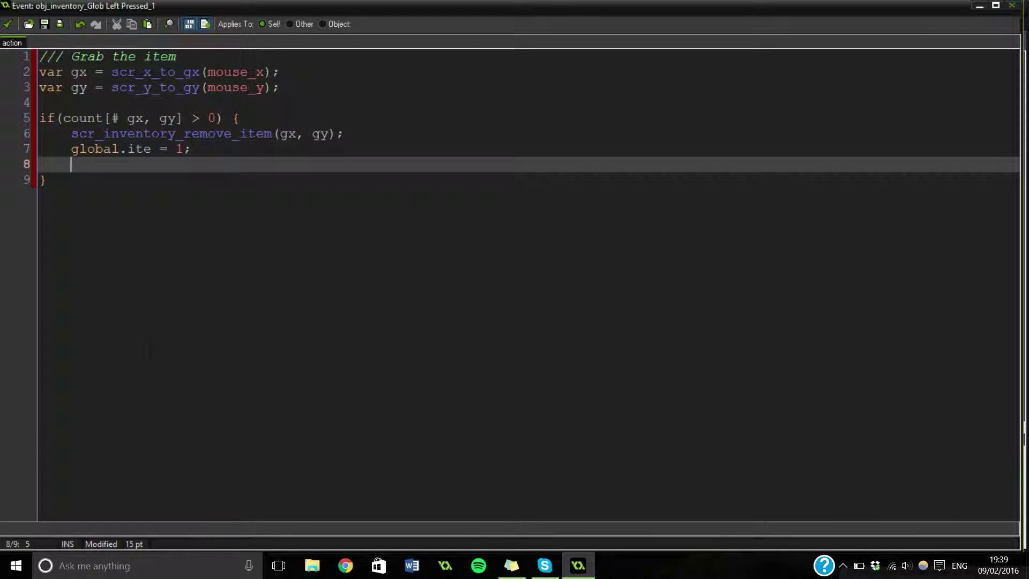
pyautogui.write('draw_')
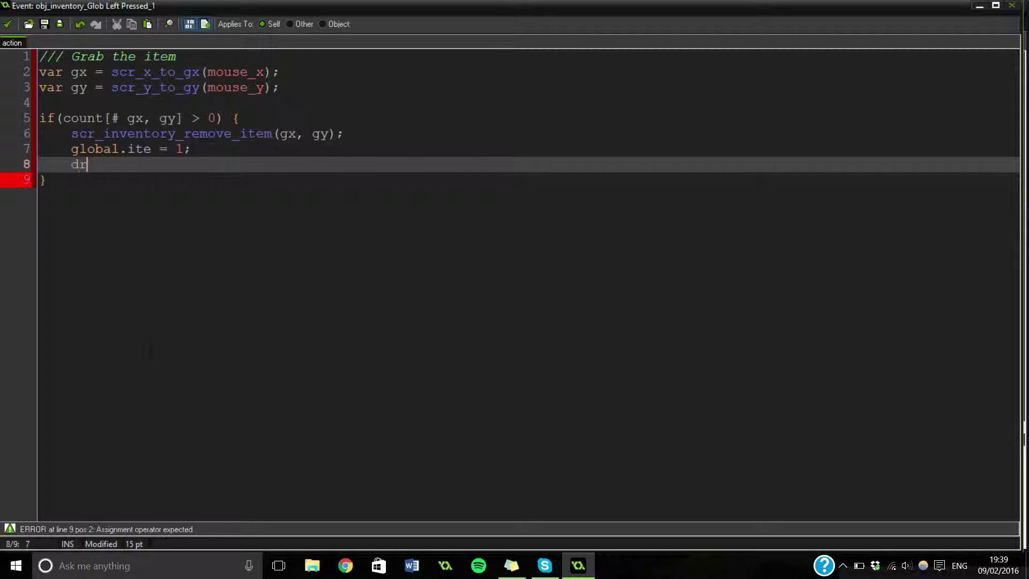
pyautogui.press('BackSpace')
pyautogui.press('BackSpace')
pyautogui.press('BackSpace')
pyautogui.press('BackSpace')
pyautogui.press('BackSpace')
pyautogui.press('BackSpace')
pyautogui.press('BackSpace')
# - Save the "Grab the item" code action and add a Global Left Released mouse event to obj_inventory
pyautogui.click(9, 25)
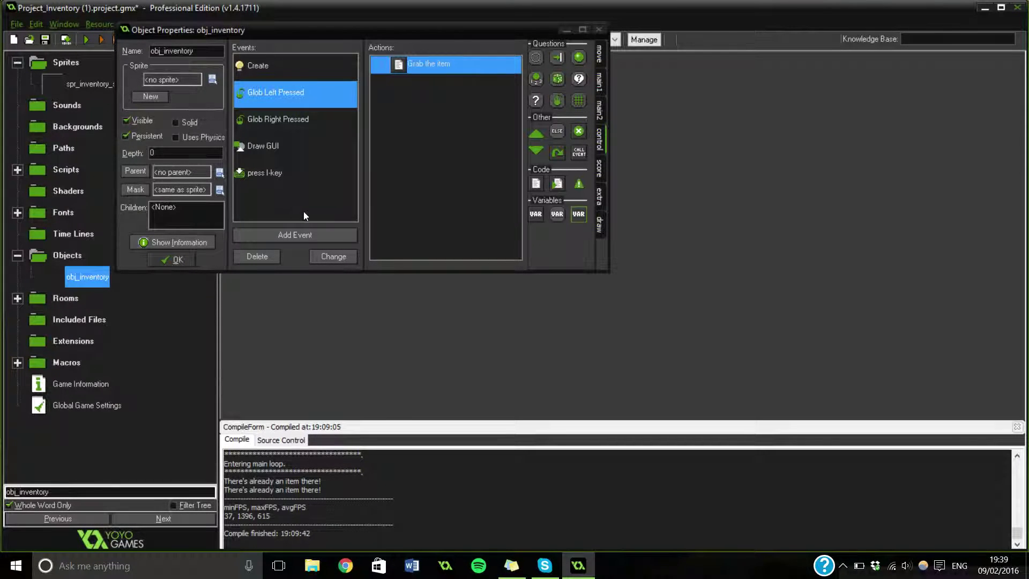
pyautogui.click(295, 235)
pyautogui.click(557, 216)
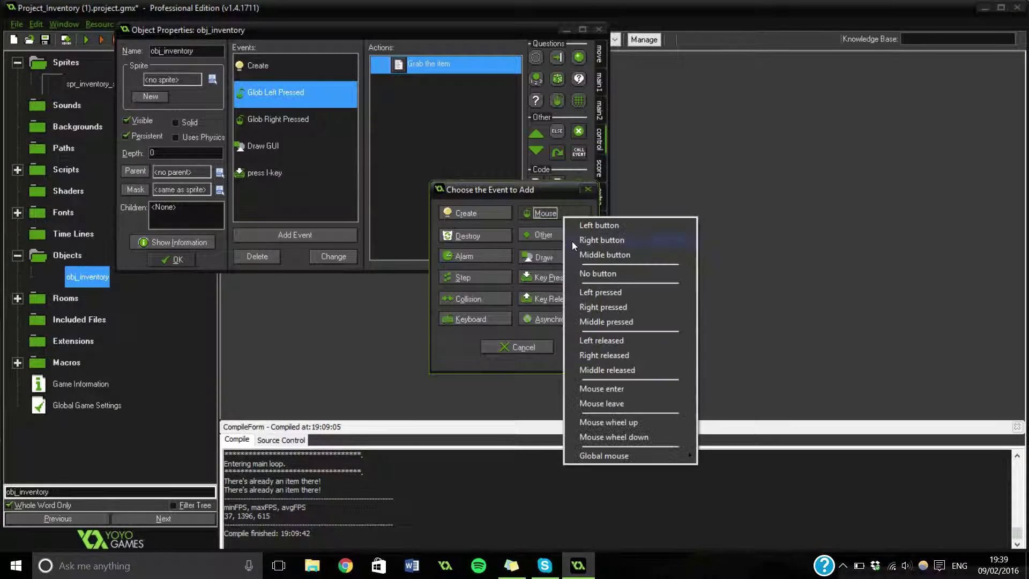
pyautogui.moveTo(622, 455)
pyautogui.click(741, 426)
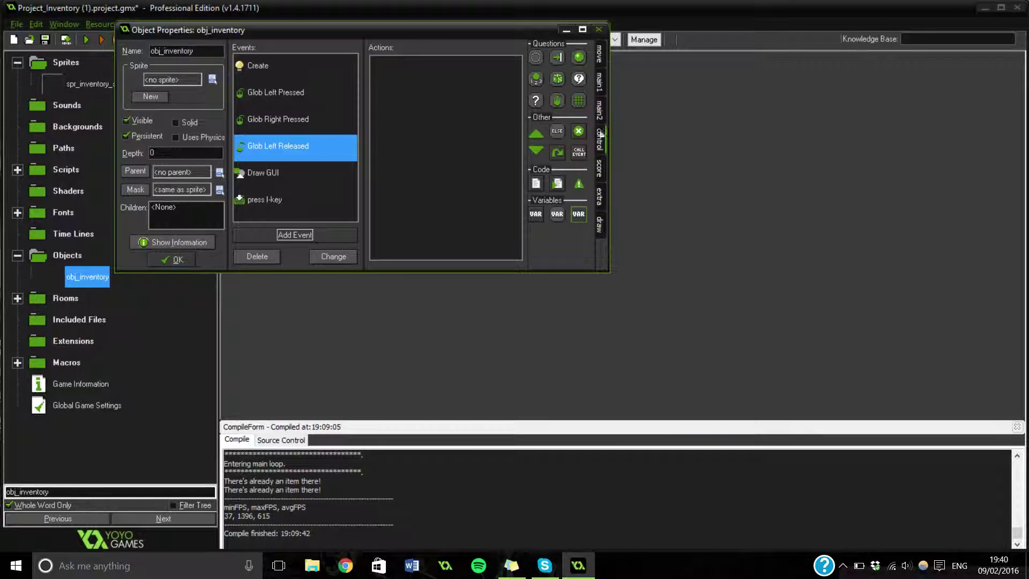
# - Add a code action to the Glob Left Released event with the comment "/// Drop the item" and paste the copied gx and gy declarations below it
pyautogui.moveTo(536, 184); pyautogui.dragTo(445, 108)
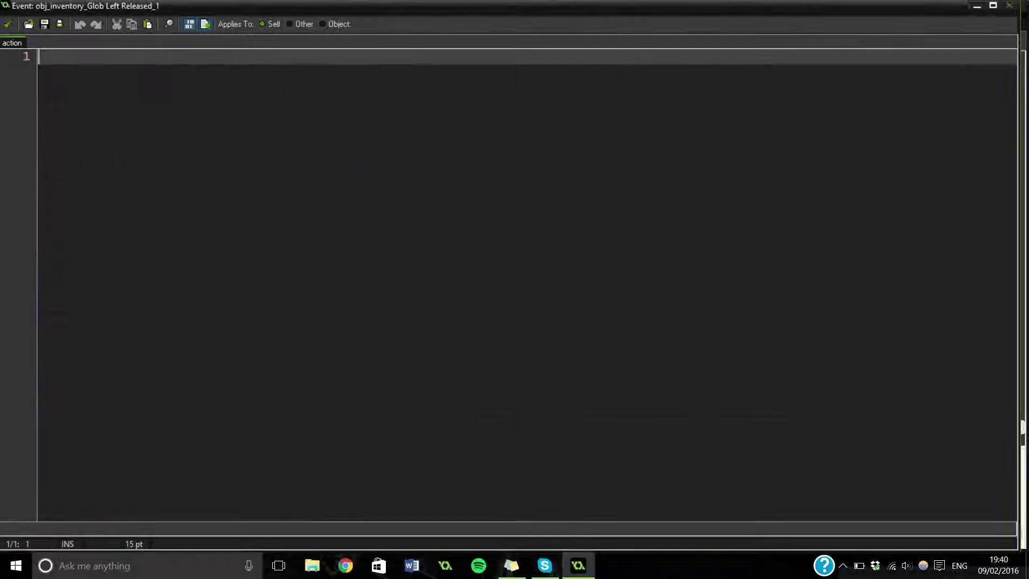
pyautogui.write('/// Dec')
pyautogui.press('BackSpace')
pyautogui.write('rop the item')
pyautogui.press('Return')
pyautogui.hotkey('ctrl', 'v')
# - Write an if block with the condition global.ite = 1 below the declarations, with an indented empty line inside its braces
pyautogui.press('Return')
pyautogui.press('Return')
pyautogui.write('if(global.ite = 1) {')
pyautogui.press('Return')
pyautogui.press('Return')
pyautogui.write('}')
pyautogui.press('Up')
pyautogui.press('Tab')
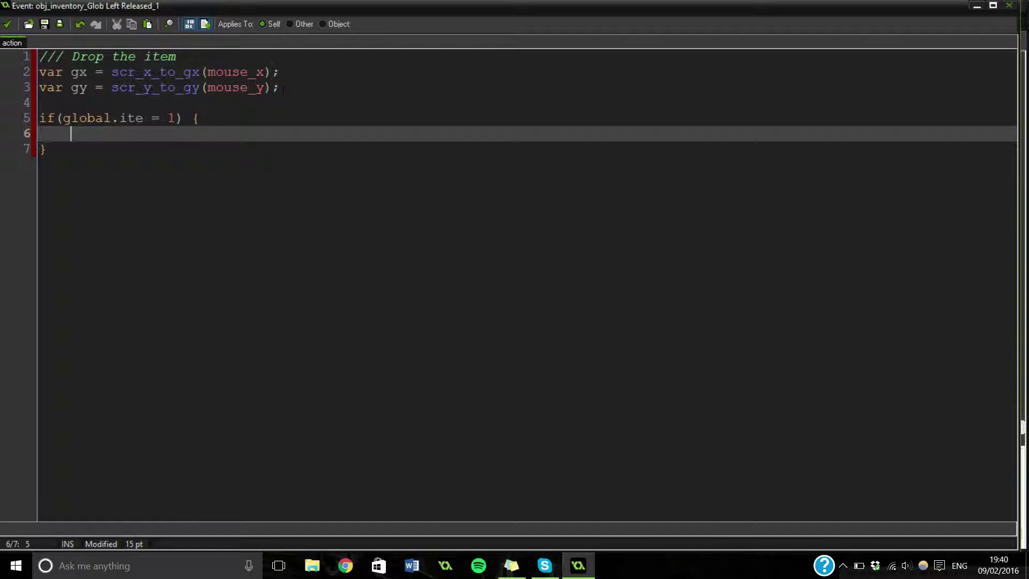
# - Inside the if block, call scr_inventory_add_item(gx, gy, global.last_item);
pyautogui.write('scr_inventory_')
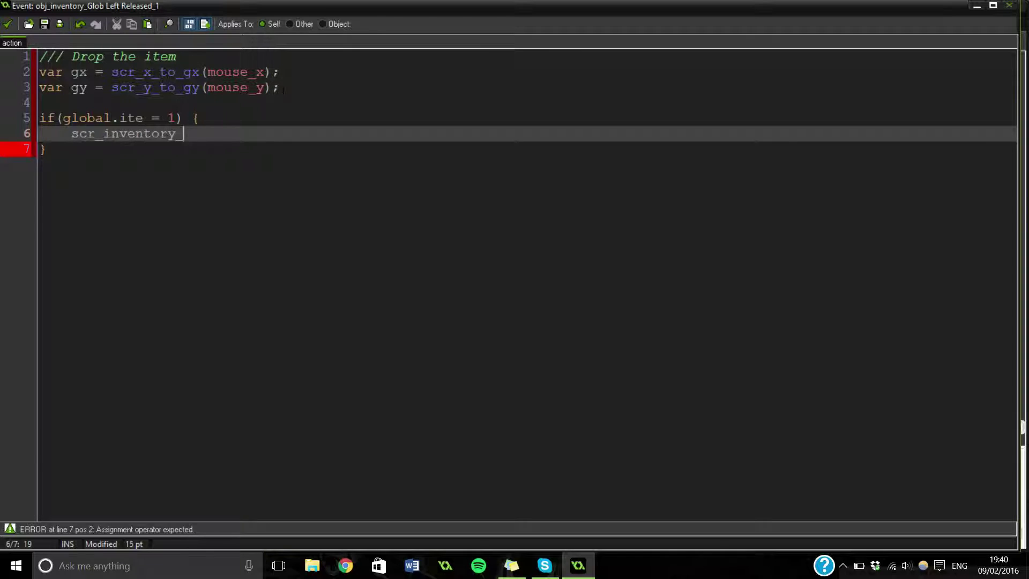
pyautogui.write('add_item(glo')
pyautogui.write('bal.')
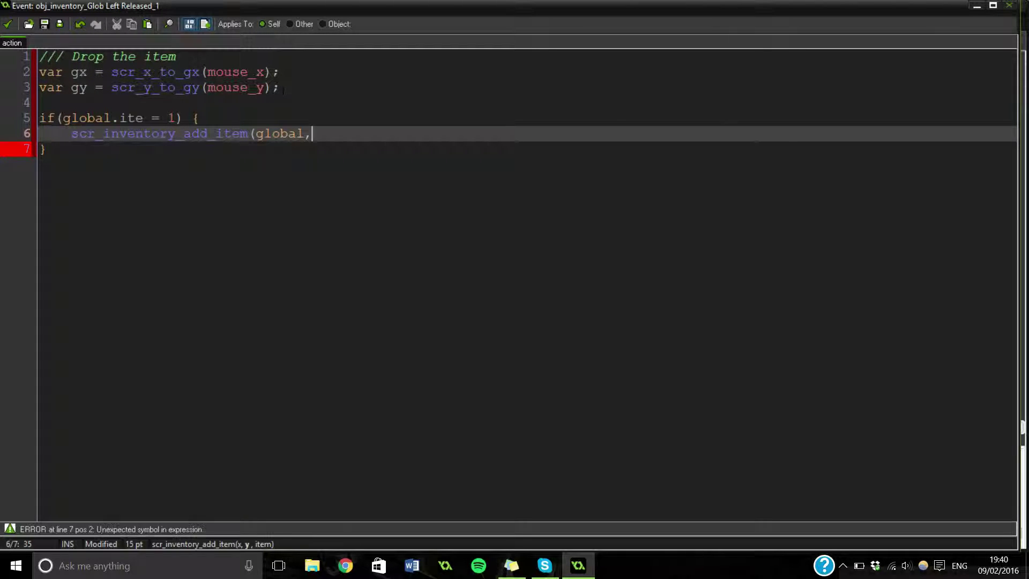
pyautogui.write('item')
pyautogui.press('BackSpace')
pyautogui.press('BackSpace')
pyautogui.press('BackSpace')
pyautogui.press('BackSpace')
pyautogui.write('last_item')
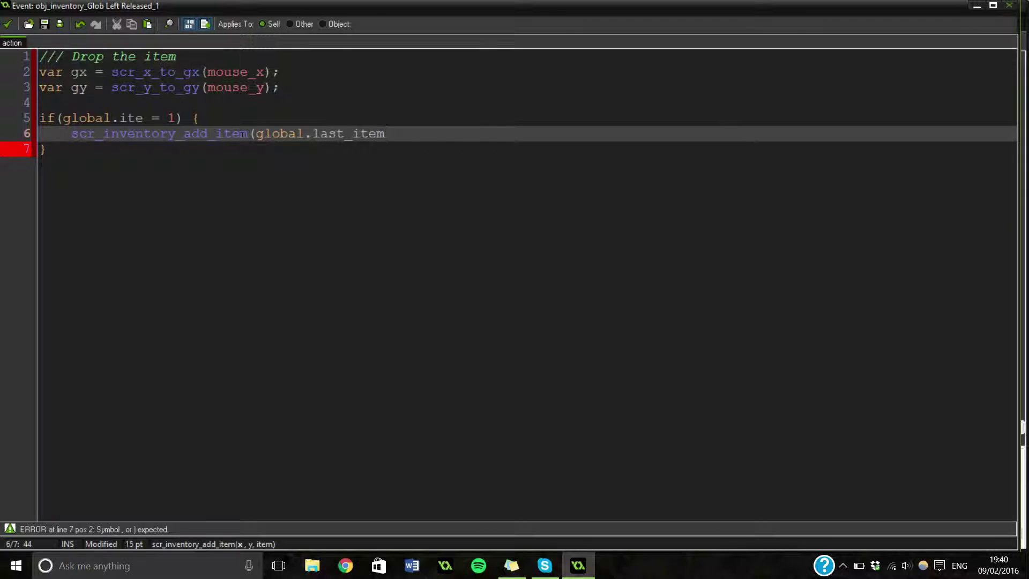
pyautogui.write('gx, gy')
pyautogui.write(', ')
pyautogui.write(');')
pyautogui.press('Return')
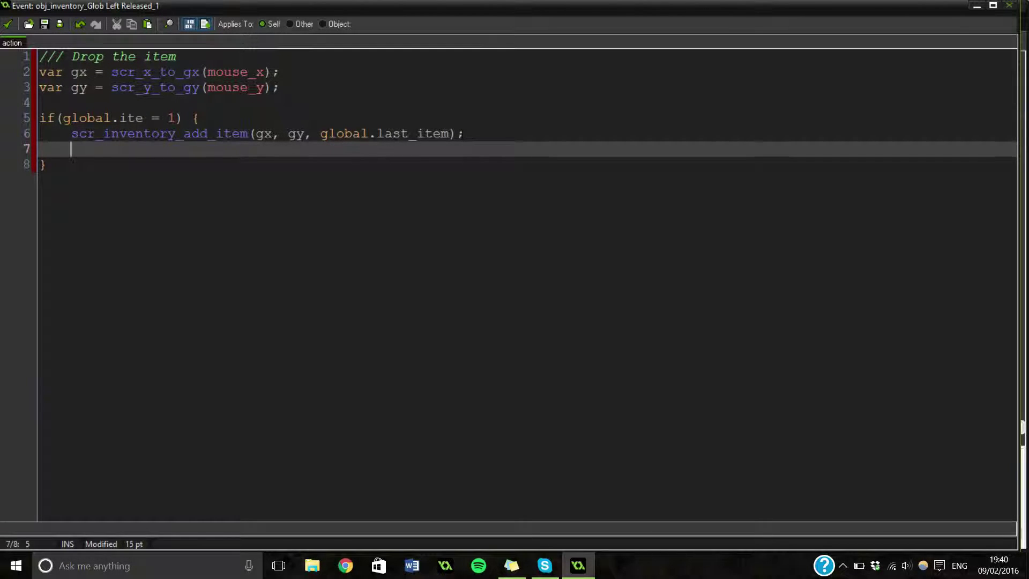
# - Below the add-item call, set global.last_item = 0; and global.ite = -1; and save the code action
pyautogui.write('global.la')
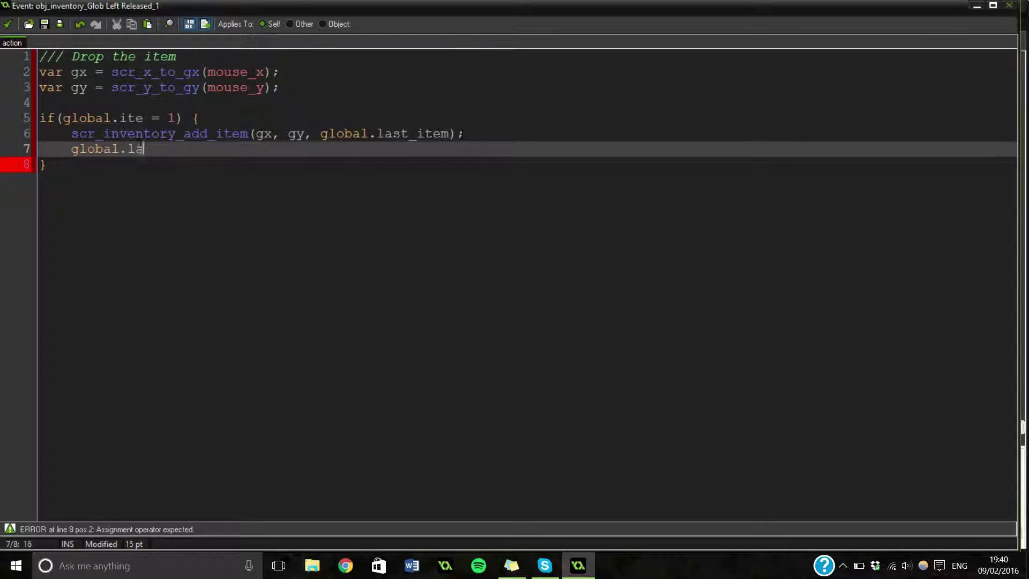
pyautogui.write('st_item =')
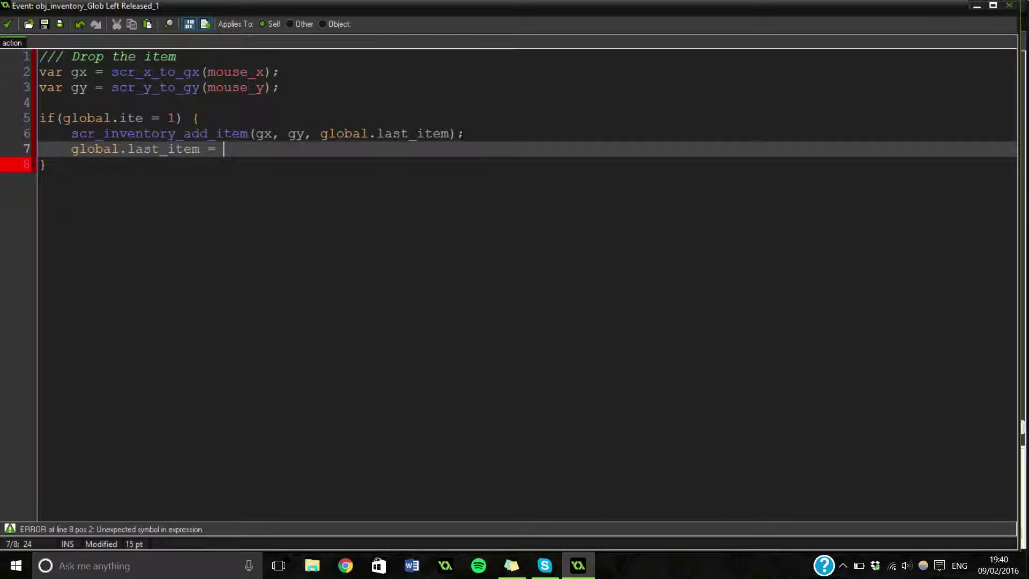
pyautogui.write(' 0;')
pyautogui.press('Return')
pyautogui.write('global.')
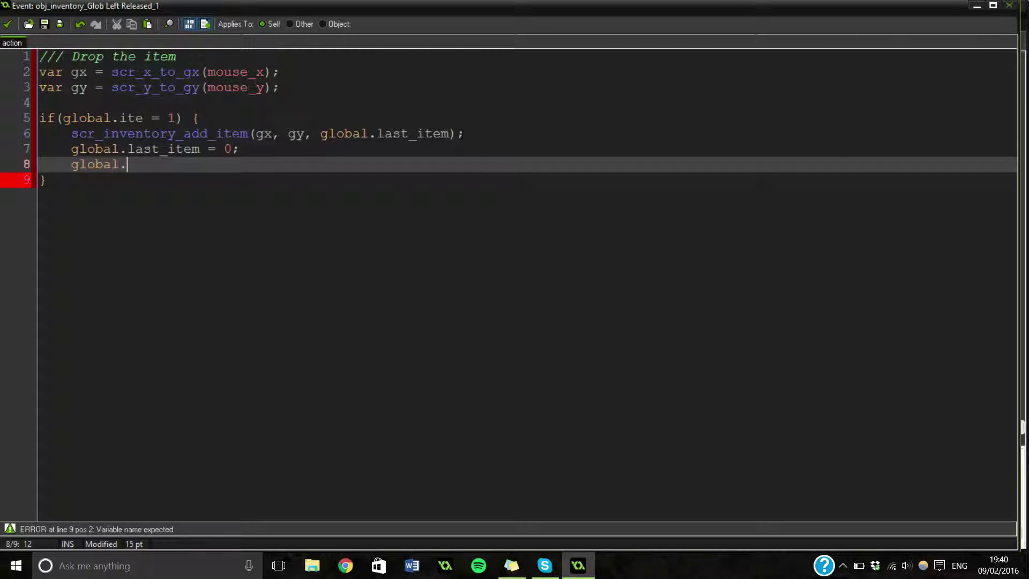
pyautogui.write('ite = -1;')
pyautogui.click(7, 24)
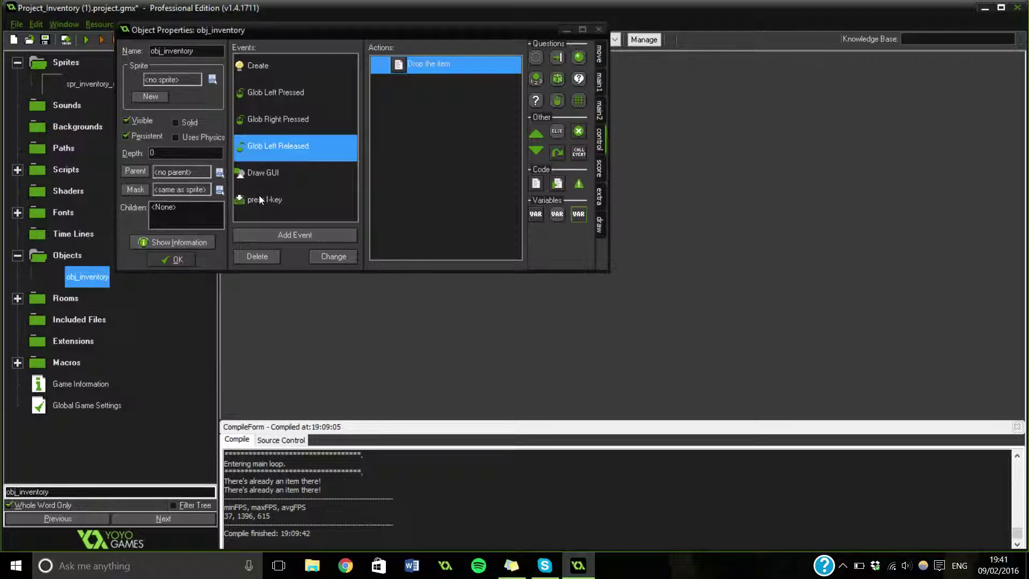
# - Add a Draw event to obj_inventory
pyautogui.click(300, 235)
pyautogui.click(533, 258)
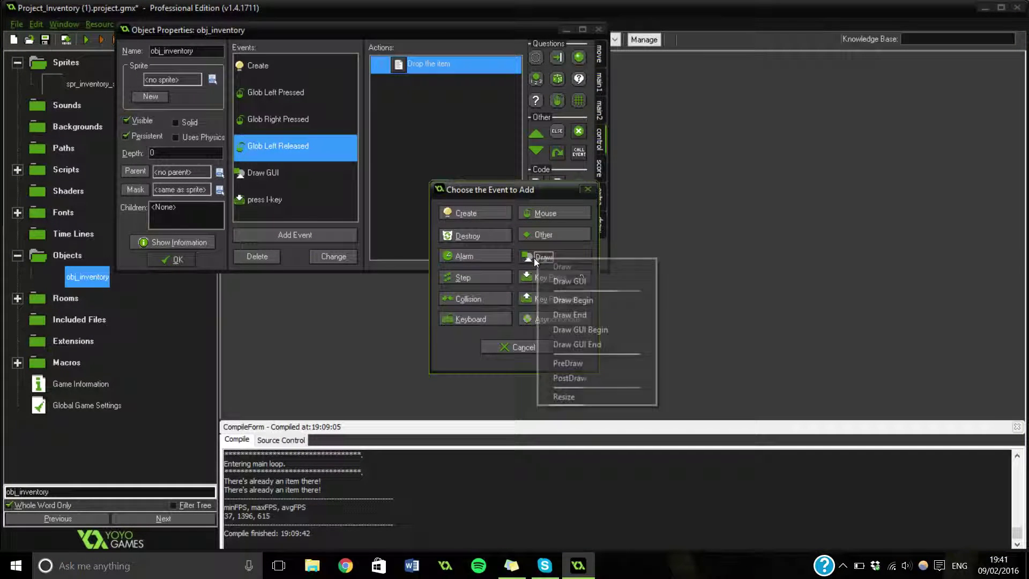
pyautogui.click(576, 268)
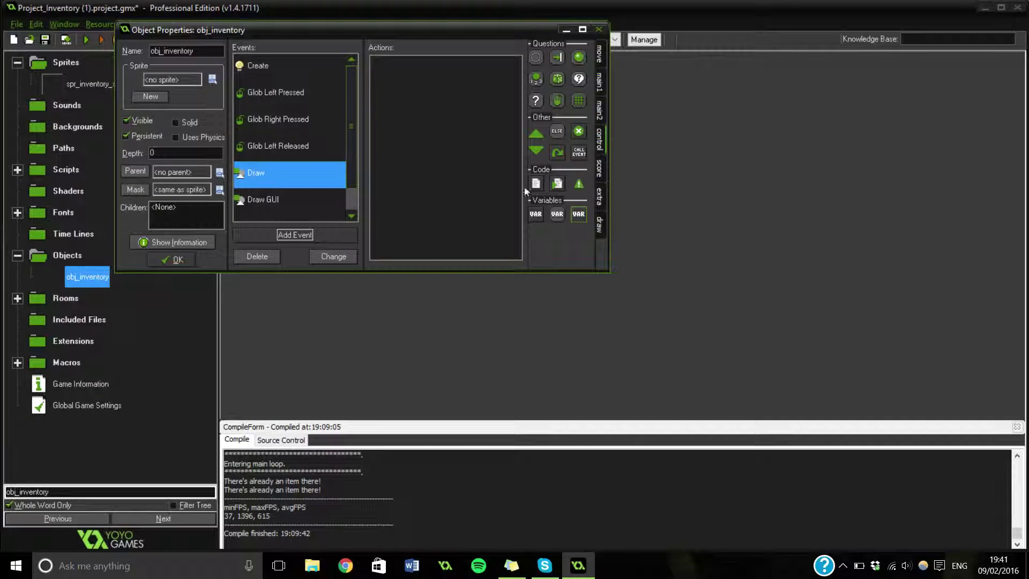
# - Add a code action to the Draw event and write the comment /// Draw the item on its first line
pyautogui.moveTo(536, 188); pyautogui.dragTo(518, 179)
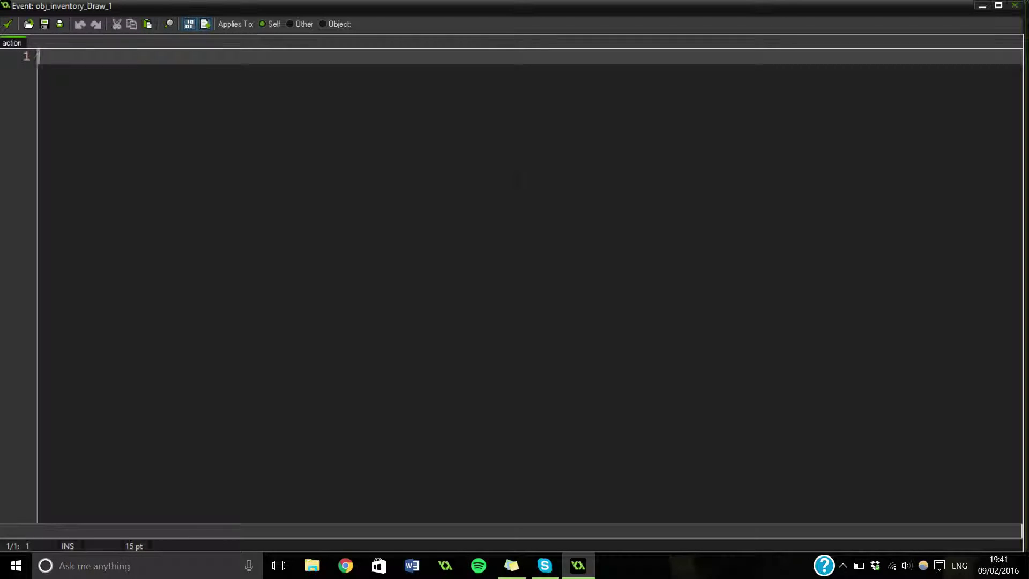
pyautogui.write('/// Daw the ')
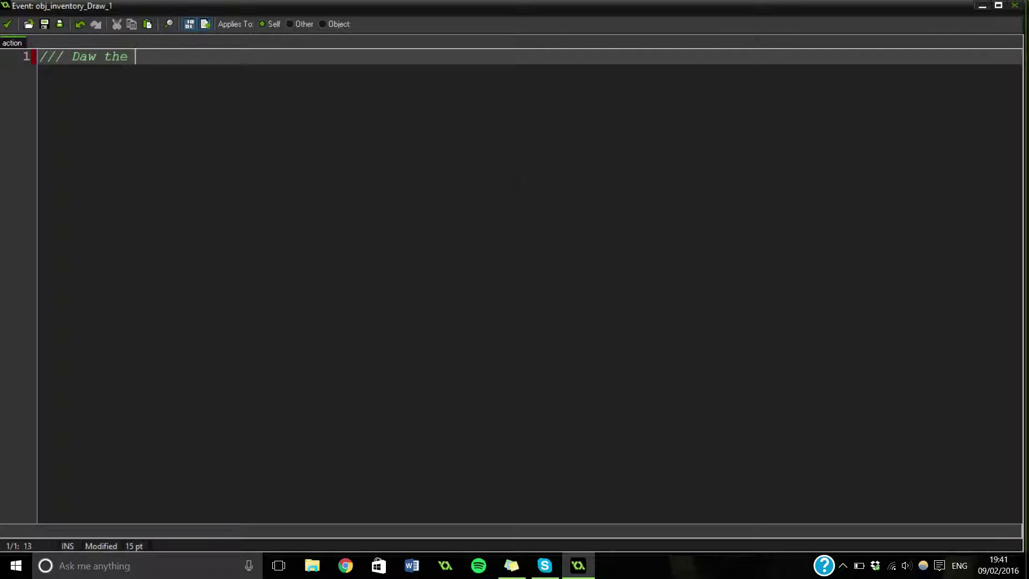
pyautogui.write('item')
pyautogui.click(80, 56)
pyautogui.write('r')
pyautogui.click(201, 57)
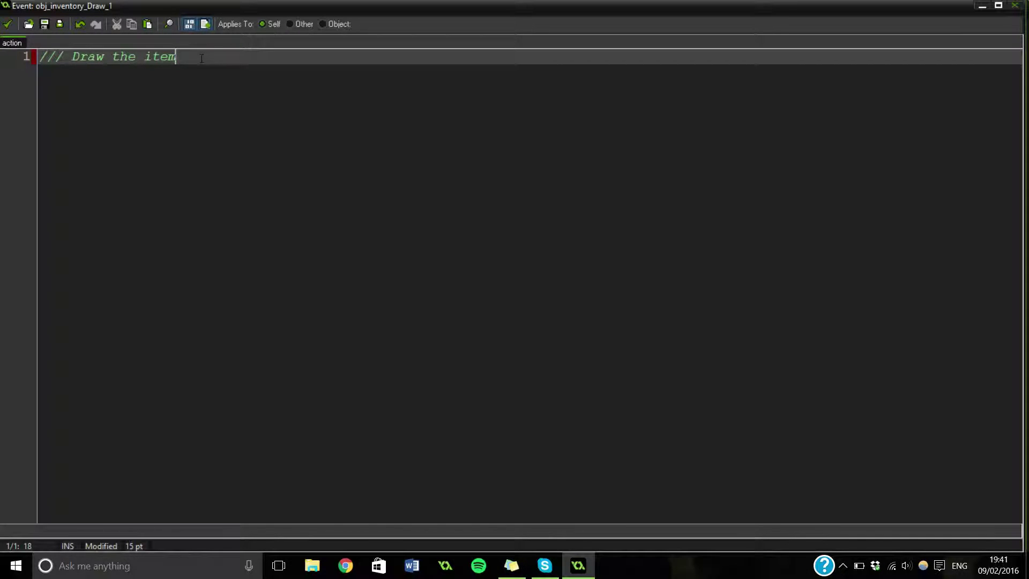
pyautogui.press('Return')
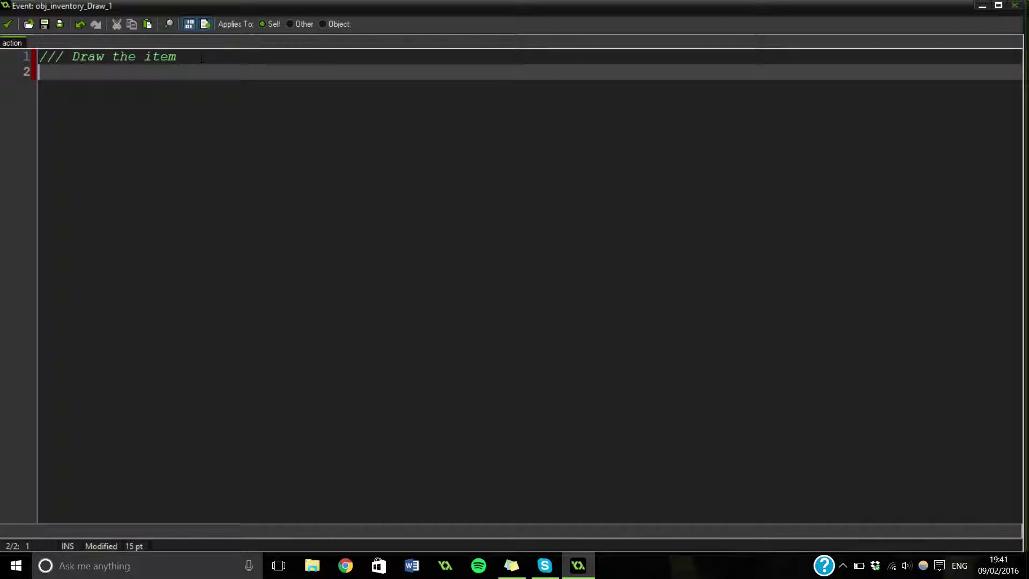
# - Write an if block with the condition global.ite = 1 below the comment, with an indented empty line inside its braces
pyautogui.write('if(')
pyautogui.write('bal.it')
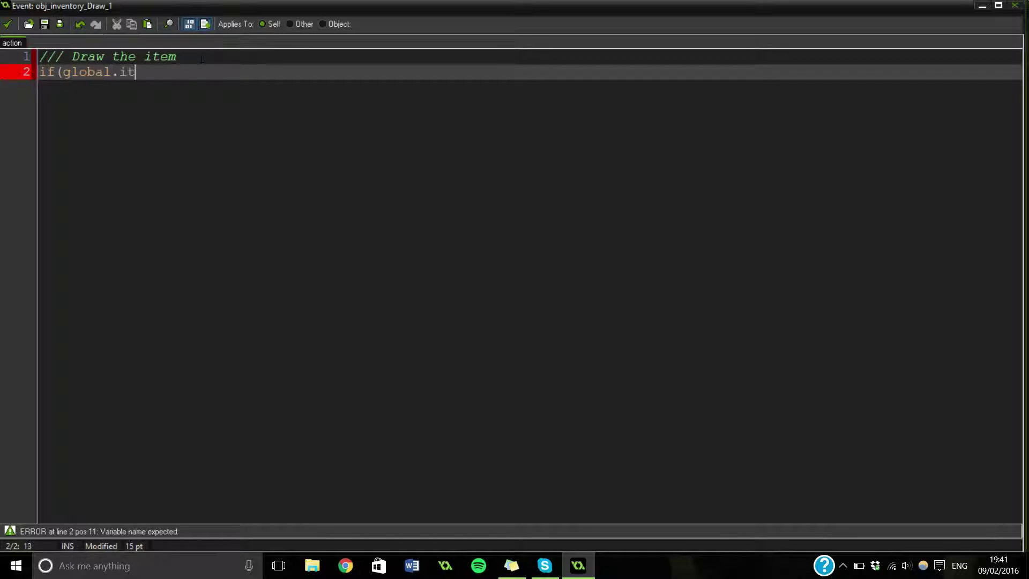
pyautogui.write('e = ')
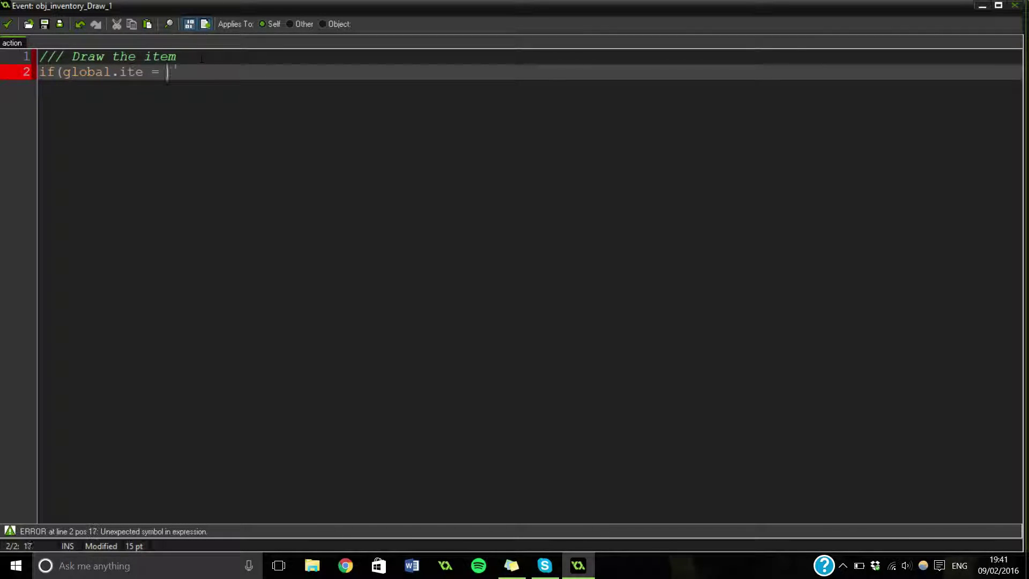
pyautogui.write('1) {')
pyautogui.press('Return')
pyautogui.press('Return')
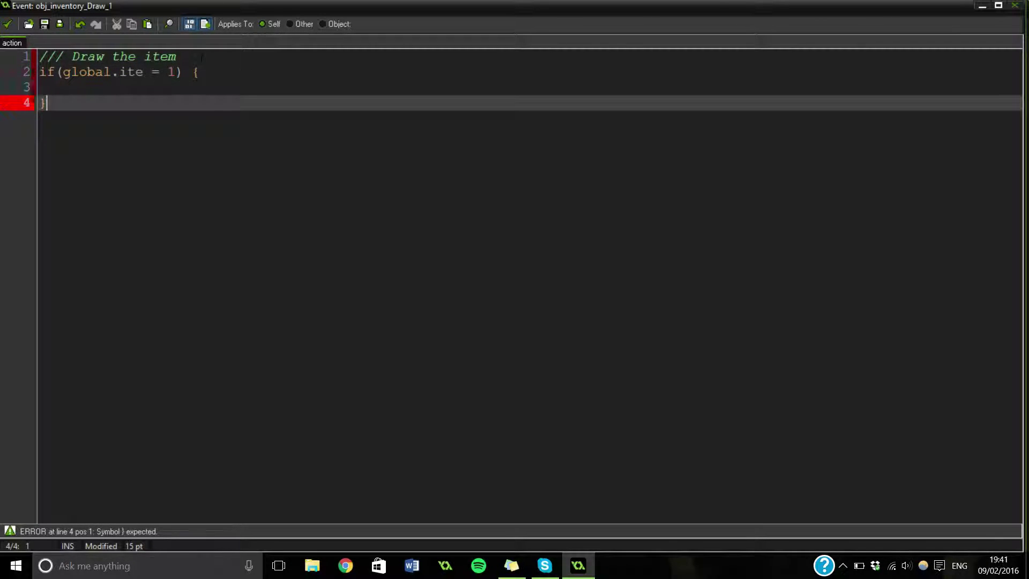
pyautogui.write('}')
pyautogui.press('Up')
pyautogui.press('Tab')
# - Inside the if block, call draw_sprite(spr_inventory_sprites, global.last_item, mouse_x, mouse_y);
pyautogui.write('dr')
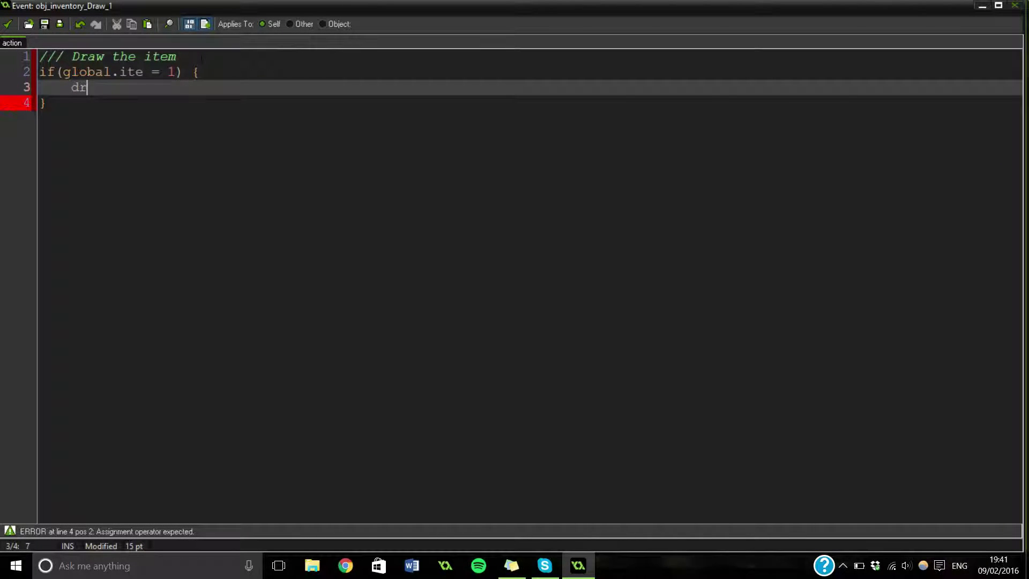
pyautogui.write('aw_sprite(spr_items')
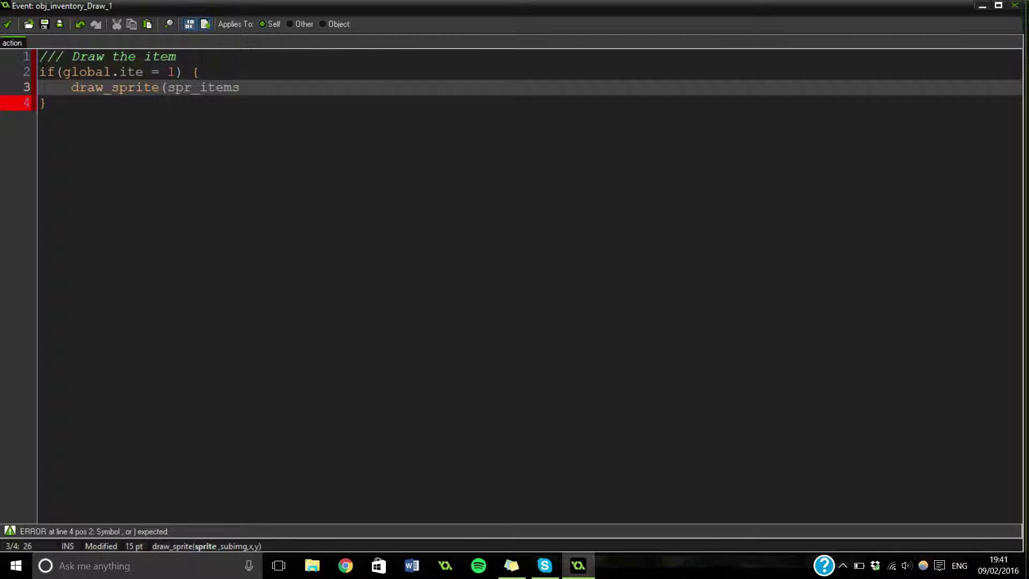
pyautogui.write(', global.last_item')
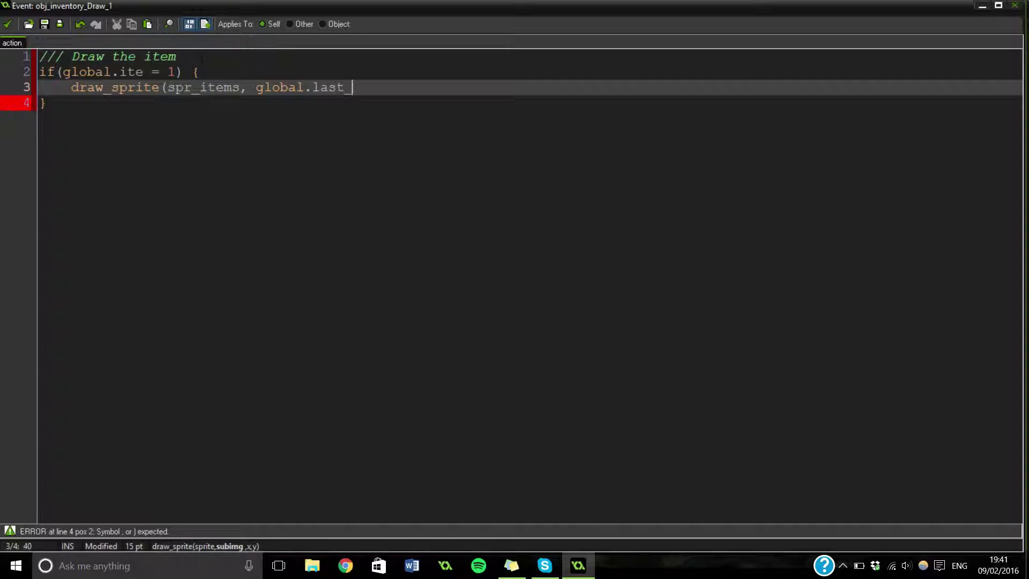
pyautogui.click(207, 87)
pyautogui.doubleClick(207, 87)
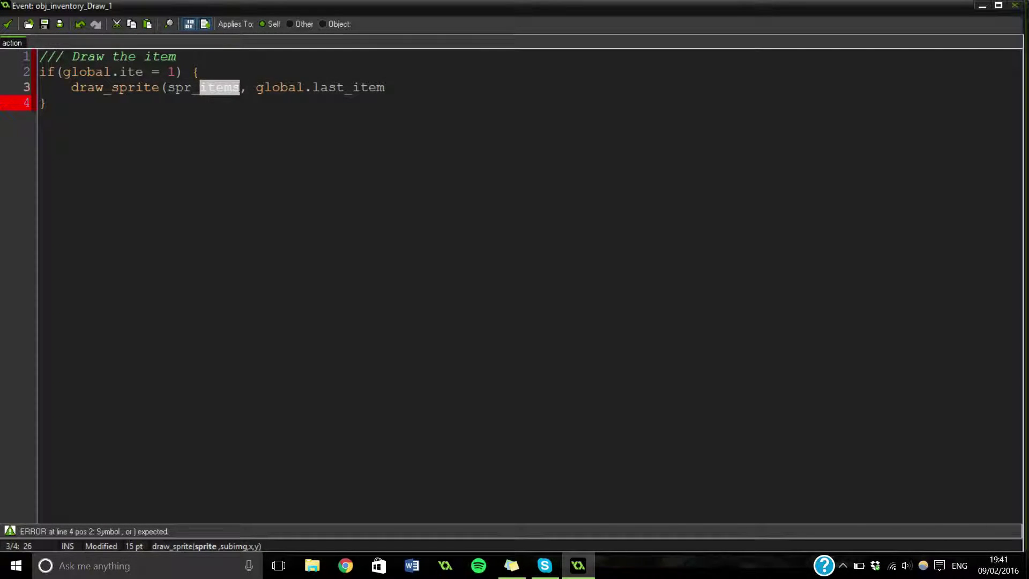
pyautogui.press('BackSpace')
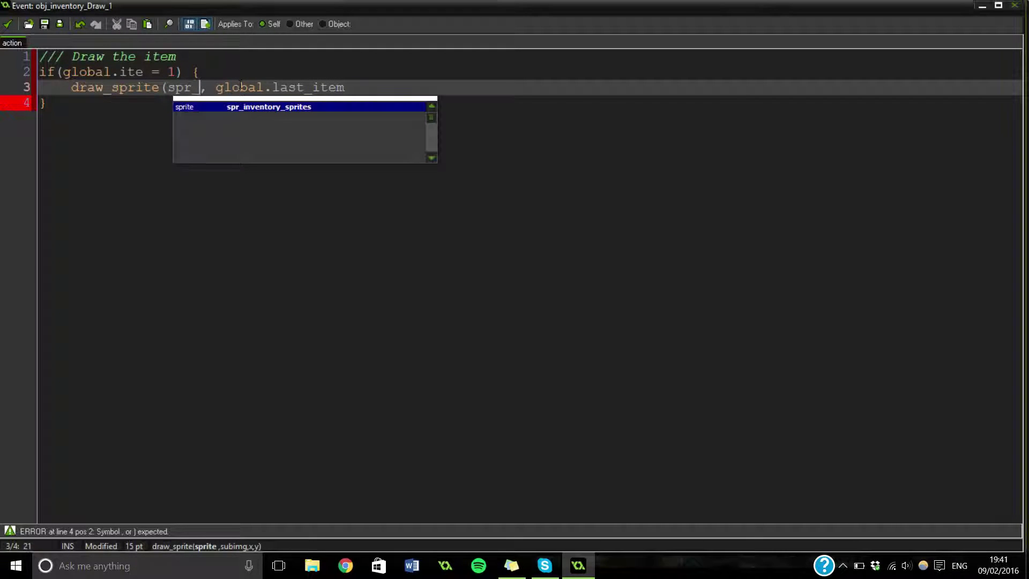
pyautogui.press('Return')
pyautogui.click(512, 89)
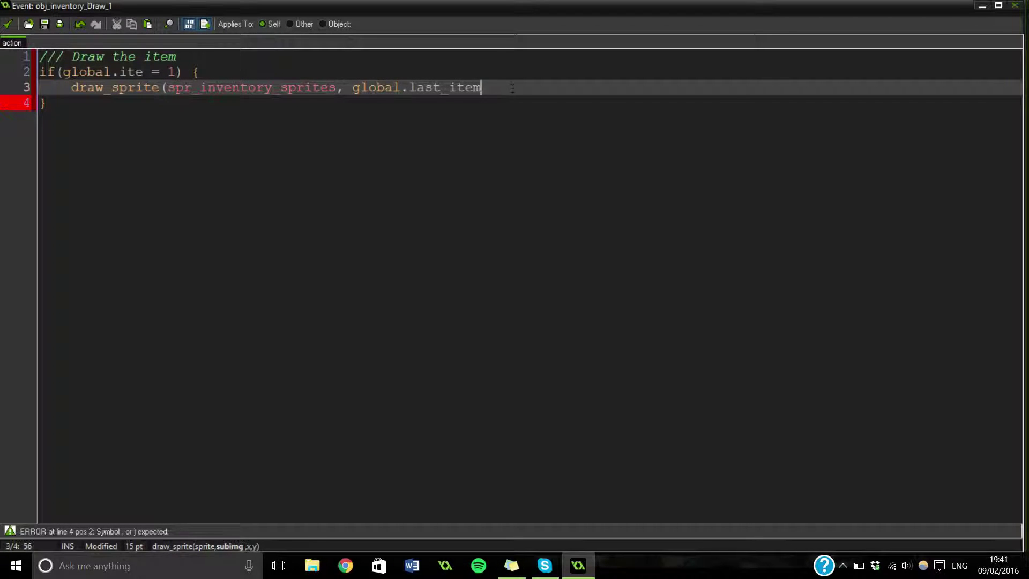
pyautogui.write(', mouse_x, mouse')
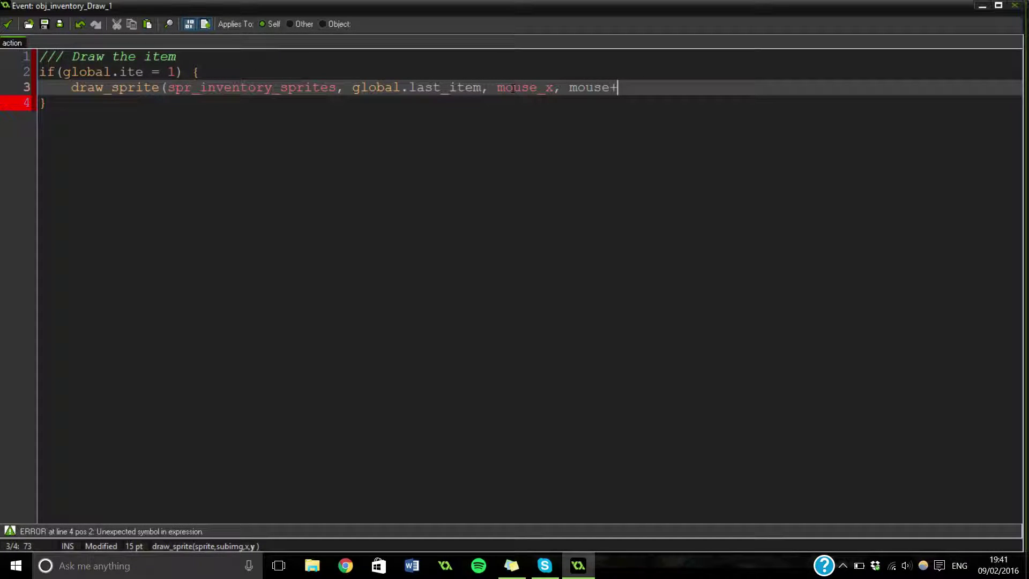
pyautogui.write('_y);')
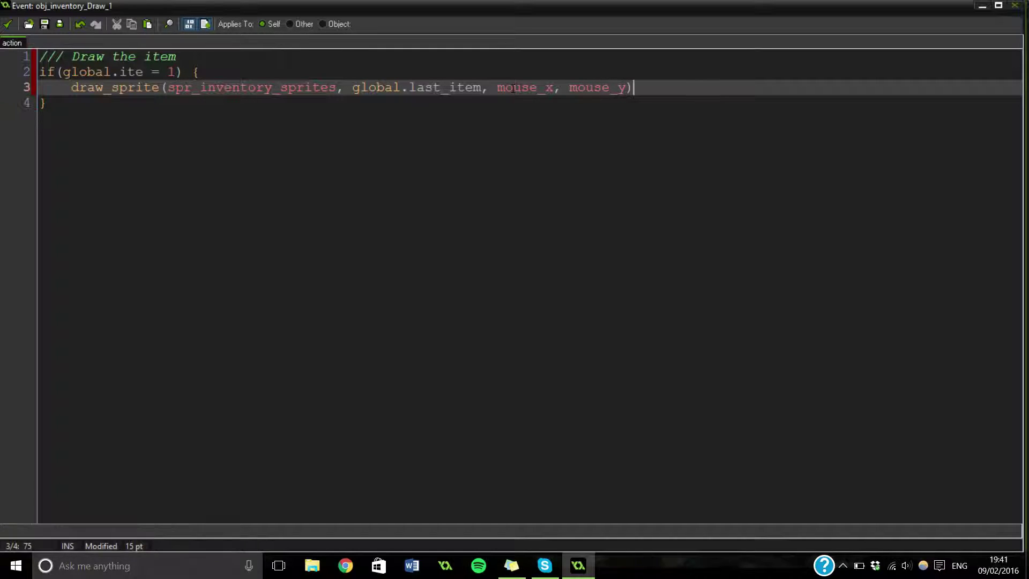
# - Save the Draw code action and the obj_inventory changes, and run the game
pyautogui.click(8, 23)
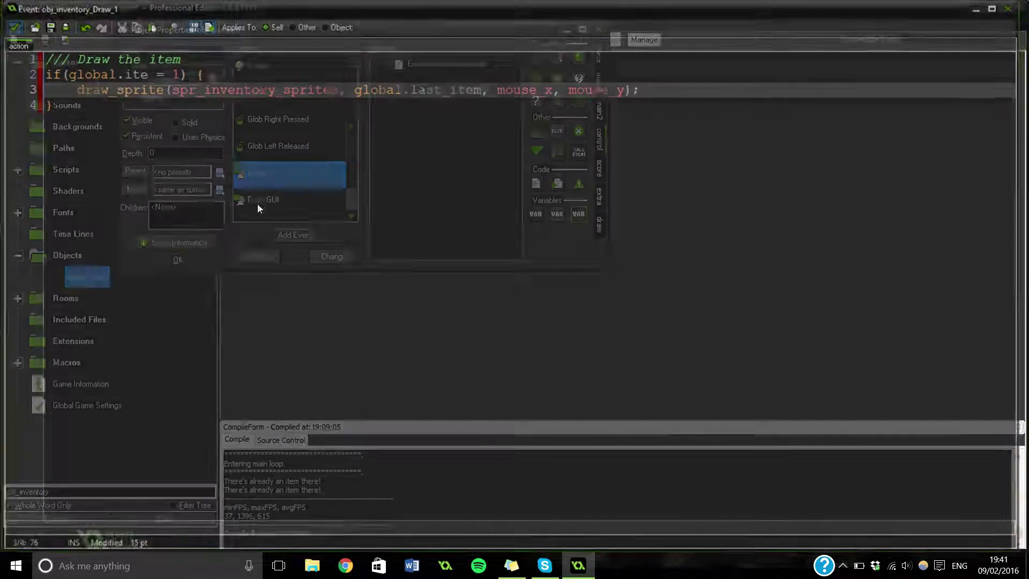
pyautogui.press('Return')
pyautogui.click(87, 40)
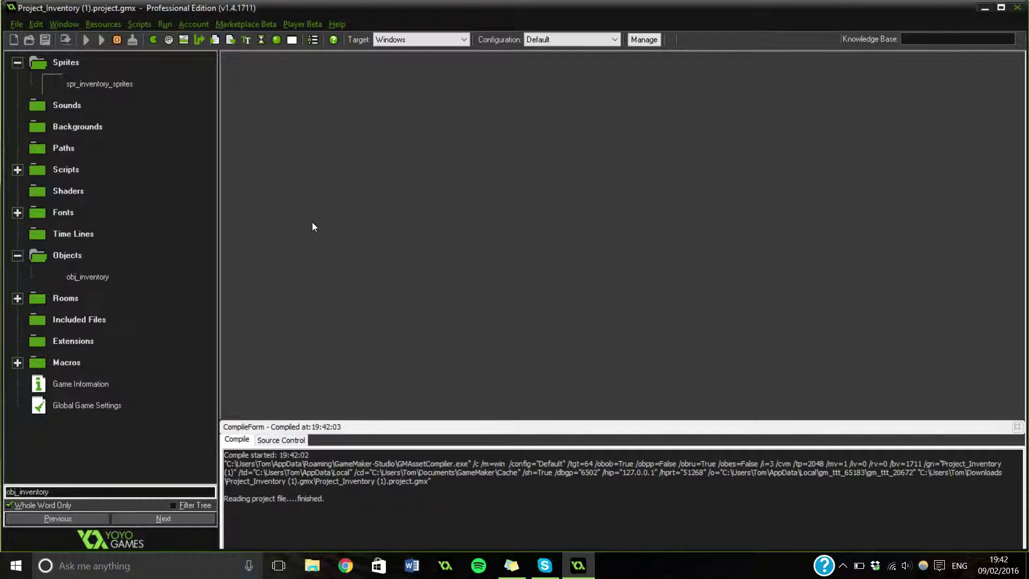
# - Exit the Fraps program running in the background to remove its frame-rate overlay from the game
pyautogui.click(843, 565)
pyautogui.click(532, 384)
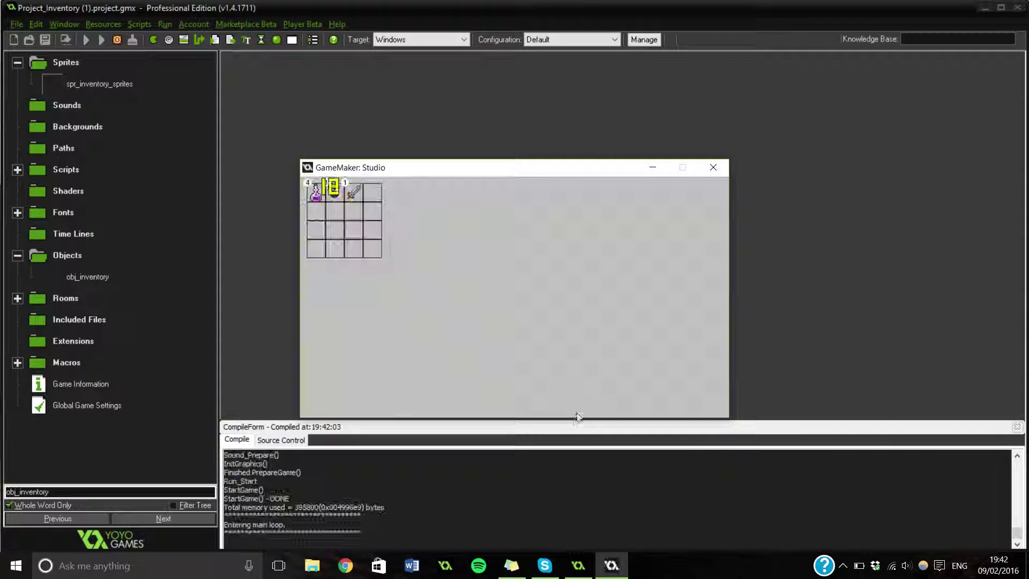
pyautogui.click(842, 566)
pyautogui.rightClick(867, 458)
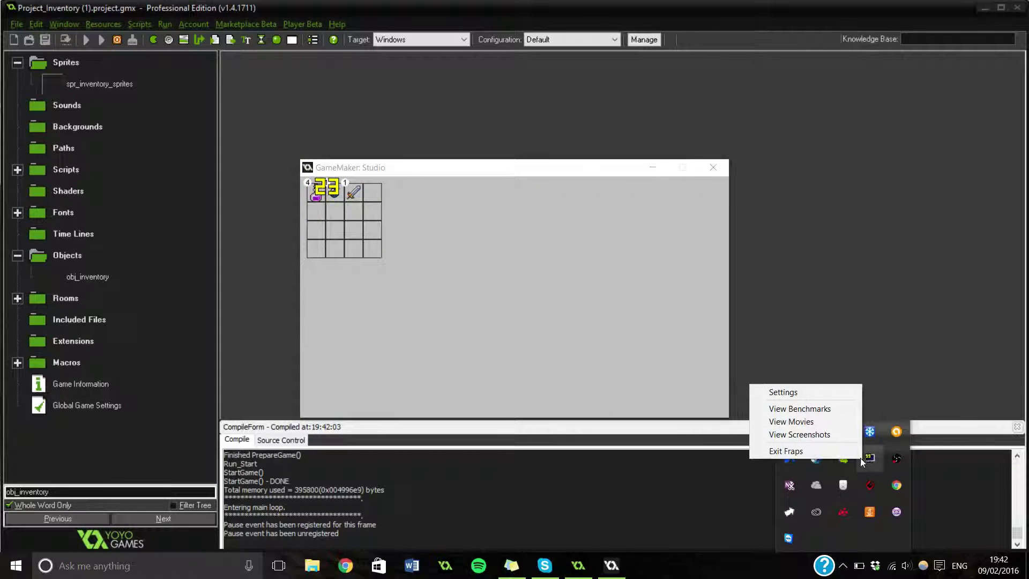
pyautogui.click(779, 449)
pyautogui.click(585, 320)
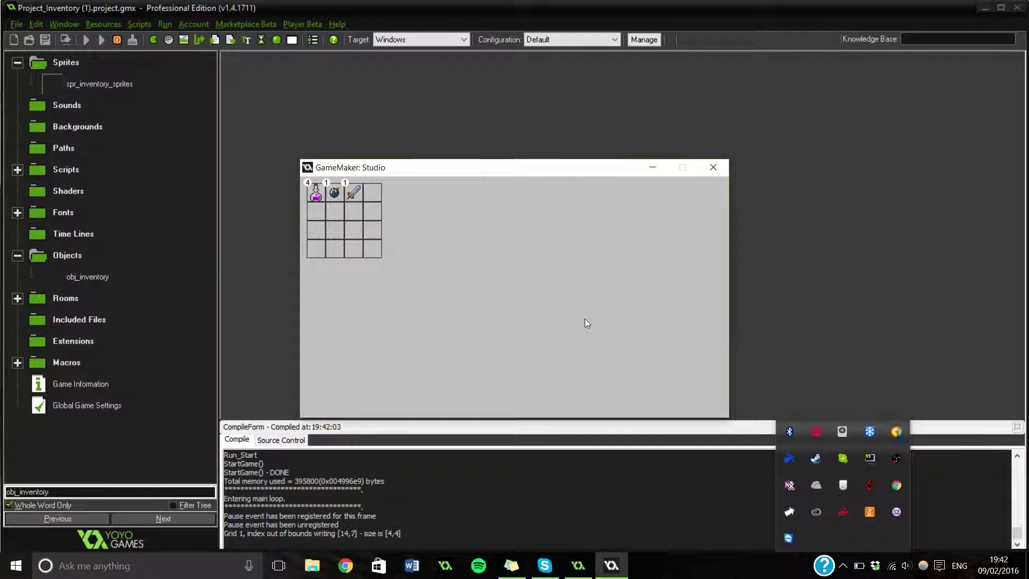
pyautogui.click(629, 329)
pyautogui.press('Escape')
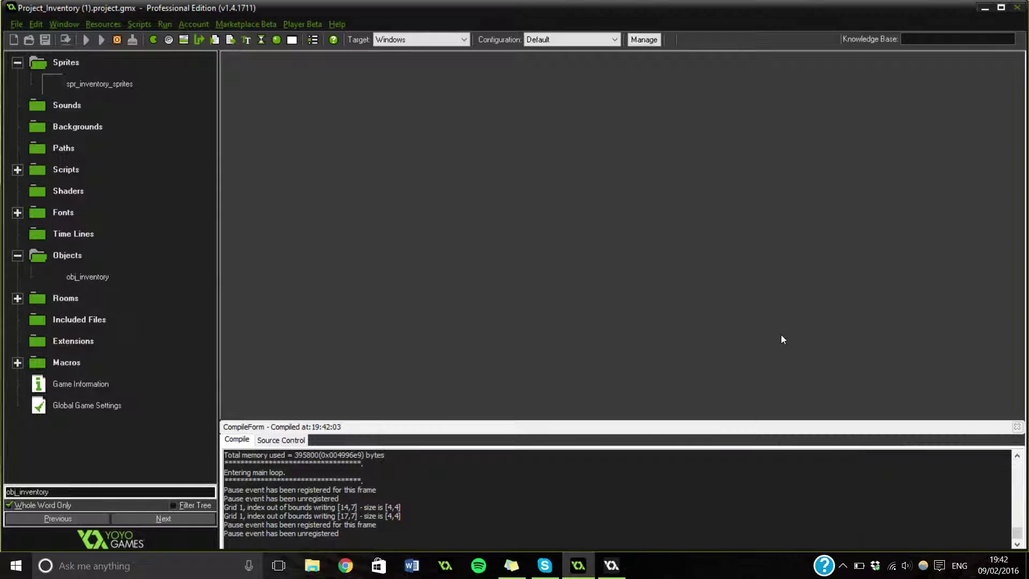
# - Bring the running game window back to the front and repeatedly add items to the inventory grid
pyautogui.click(611, 565)
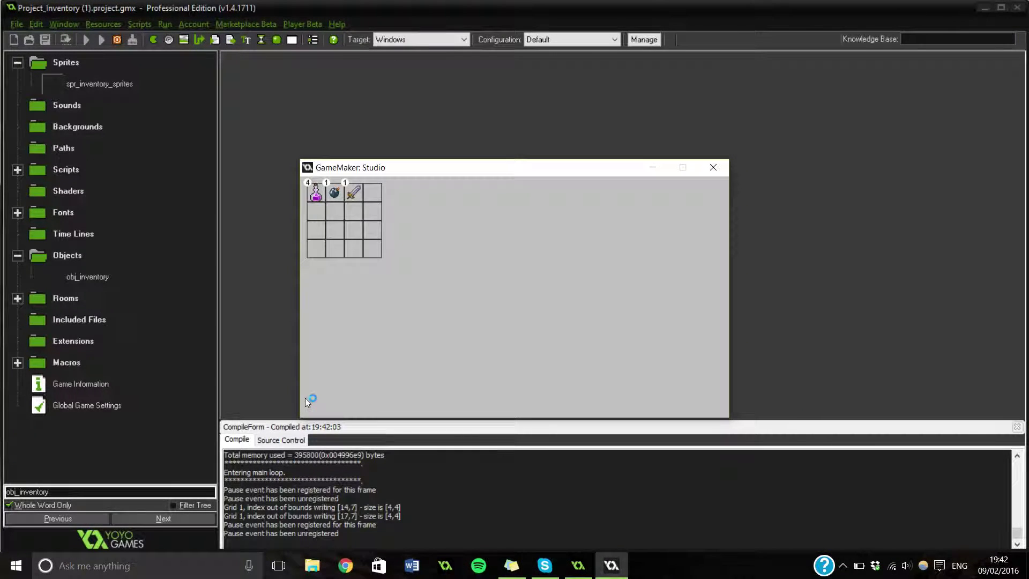
pyautogui.press('space')
pyautogui.press('space')
pyautogui.press('space')
pyautogui.press('space')
pyautogui.press('space')
pyautogui.press('space')
pyautogui.press('space')
pyautogui.press('space')
pyautogui.press('space')
pyautogui.press('space')
pyautogui.press('space')
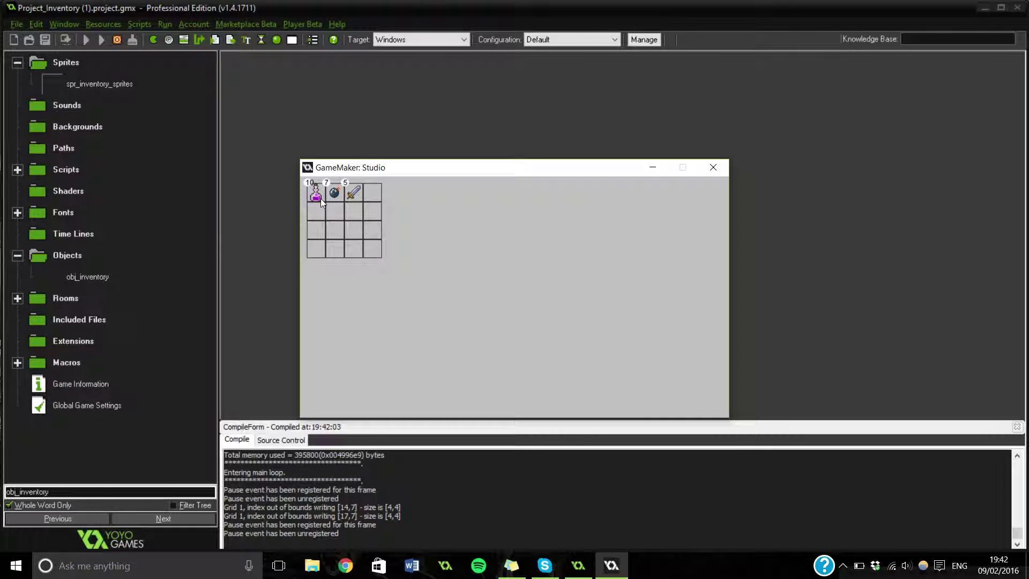
pyautogui.press('space')
# - Test grabbing and dropping an item in the inventory grid, and close the game
pyautogui.click(336, 246)
pyautogui.moveTo(336, 246); pyautogui.dragTo(303, 209)
pyautogui.click(713, 167)
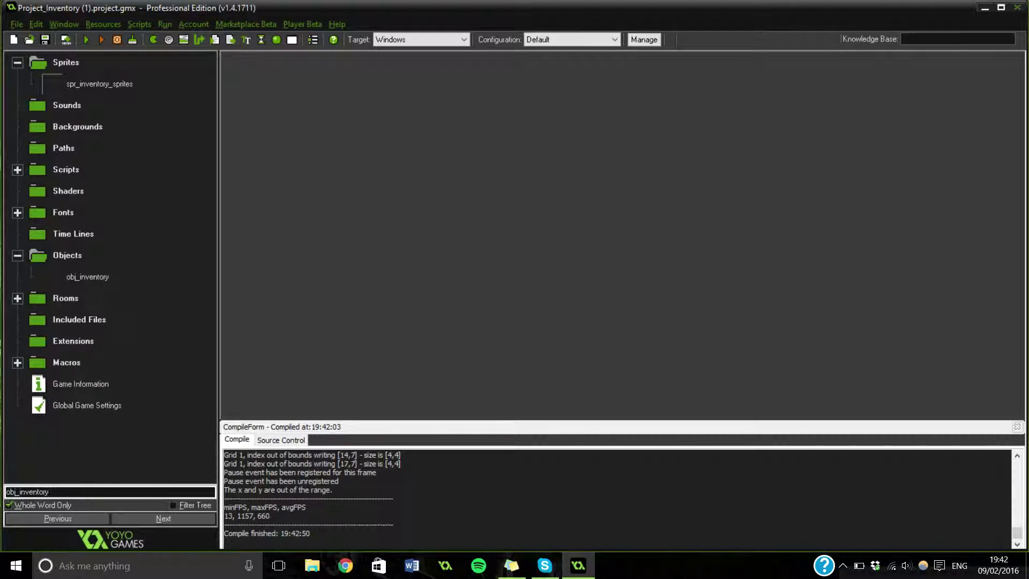
# - Collapse the Sprites and Objects folders in the resource tree
pyautogui.click(17, 63)
pyautogui.click(18, 234)
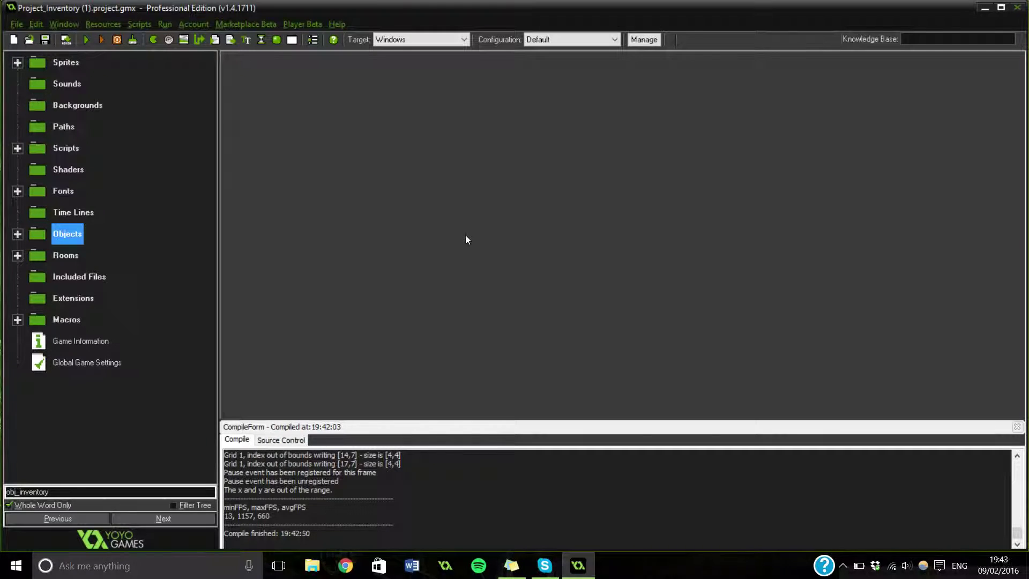